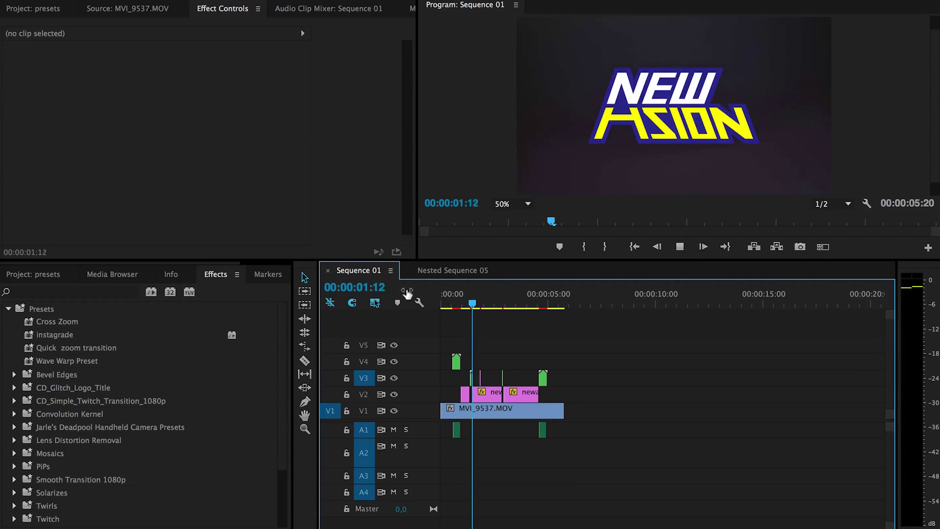
key("space")
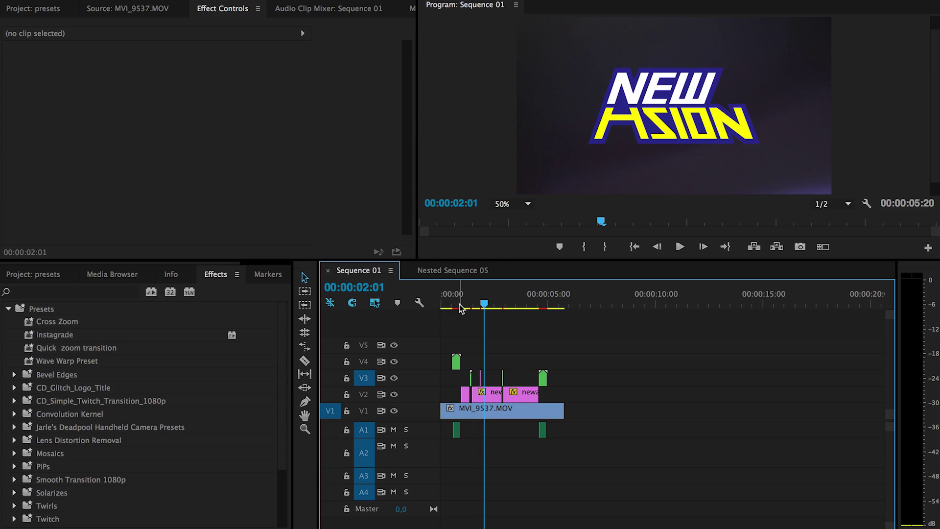
Step: Play the logo intro from the start, stop it, and return to Premiere Pro
key("Home")
key("space")
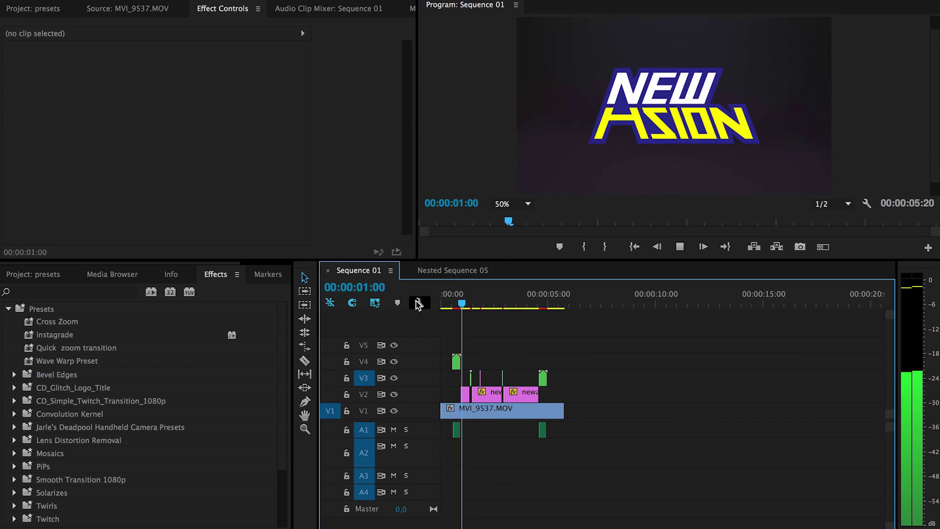
key("space")
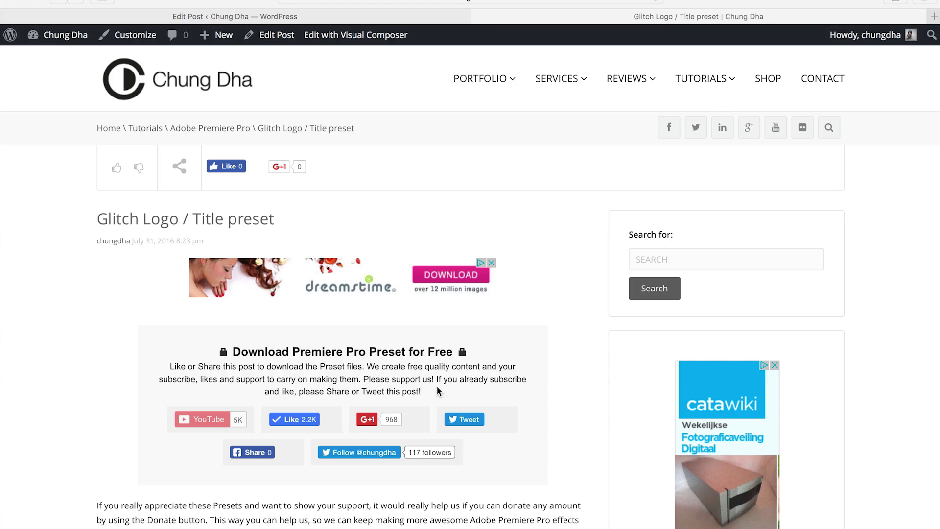
scroll(436, 387, "down", 1)
scroll(437, 387, "down", 4)
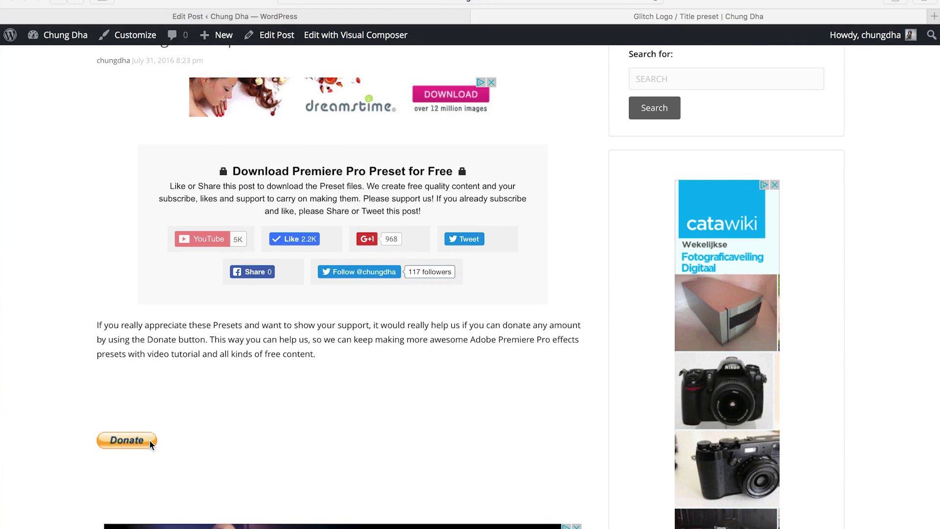
scroll(291, 429, "up", 5)
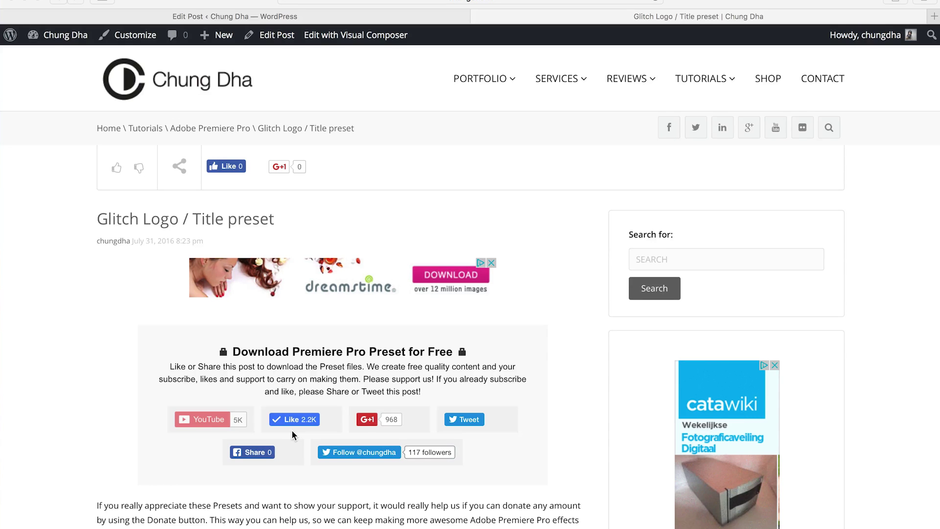
mouse_move(688, 525)
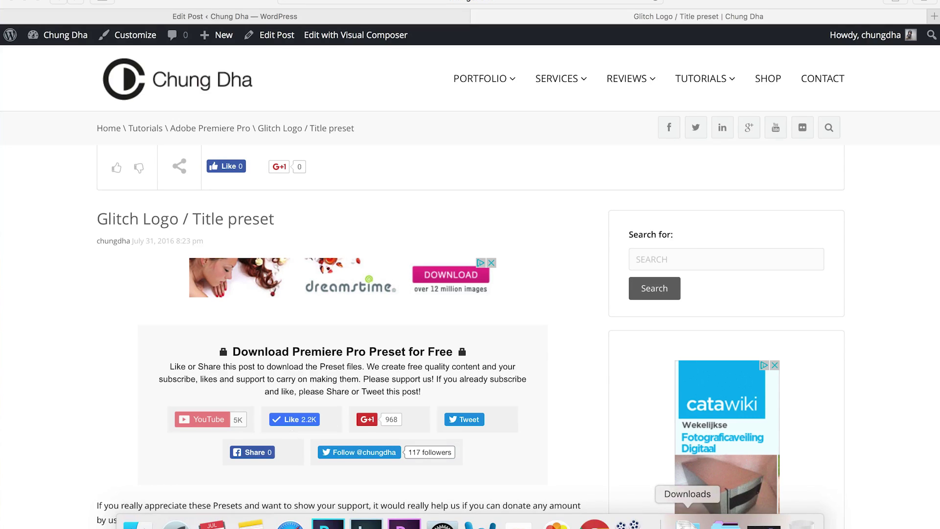
left_click(764, 523)
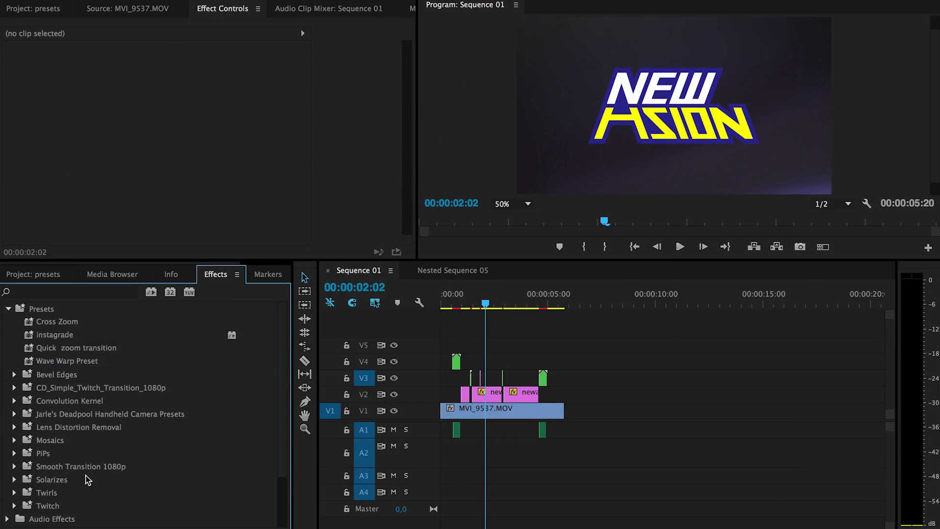
Step: Import CD_Glitch_Logo_Title.prfpset from the Desktop into the Effects panel's Presets folder
left_click(33, 309)
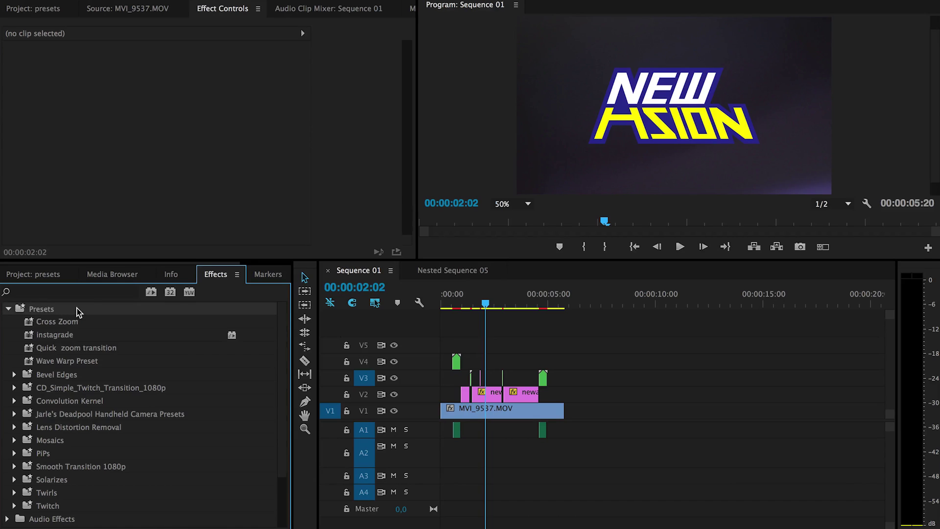
right_click(46, 311)
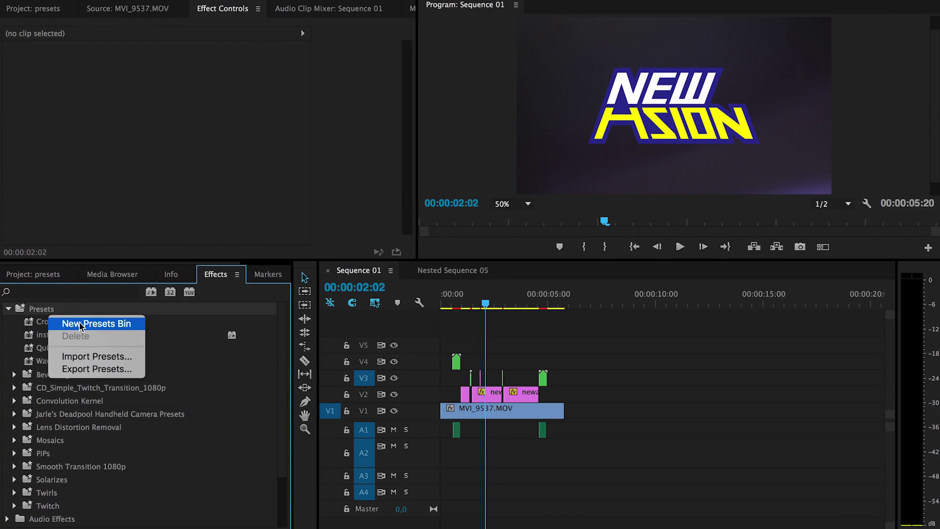
left_click(101, 357)
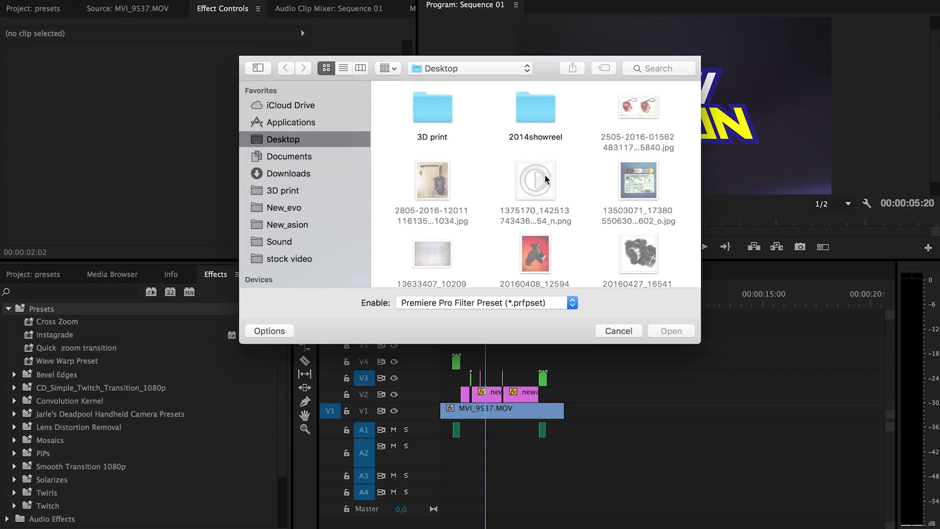
scroll(563, 184, "down", 5)
scroll(563, 190, "down", 2)
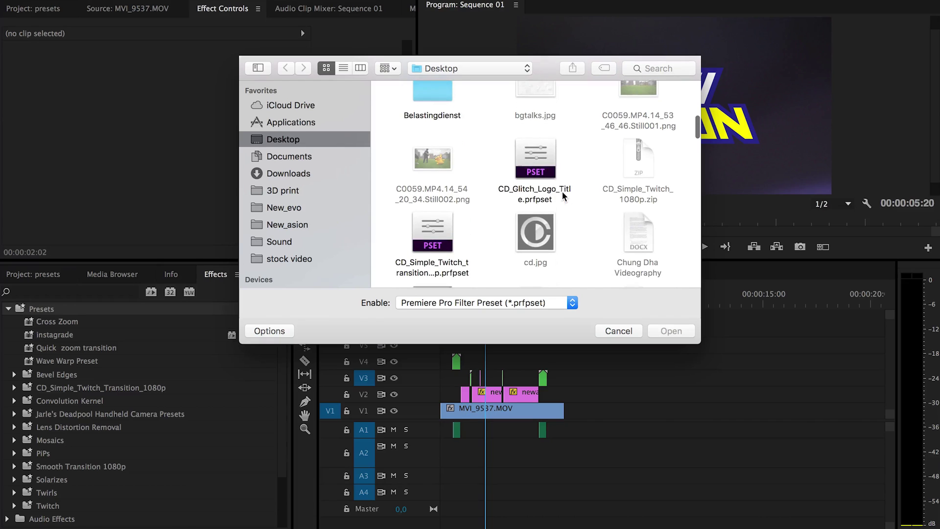
left_click(562, 190)
left_click(670, 331)
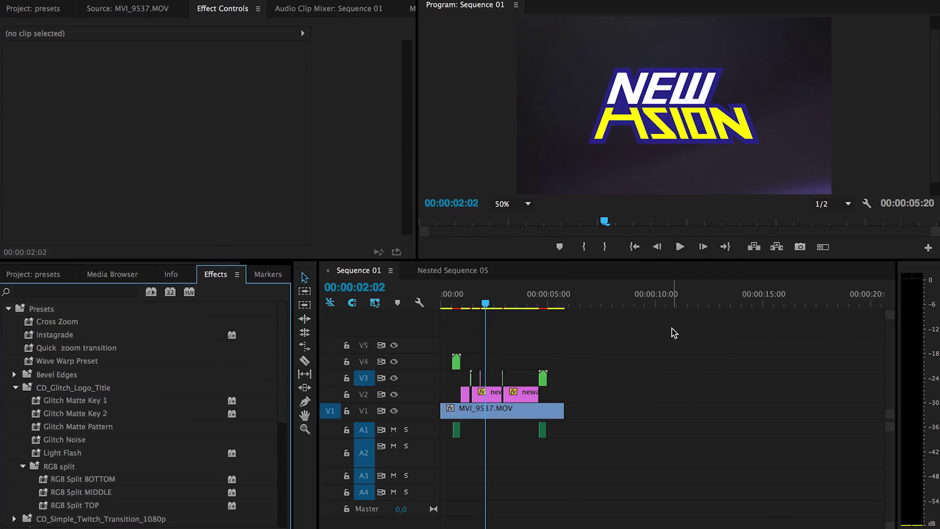
left_click(570, 301)
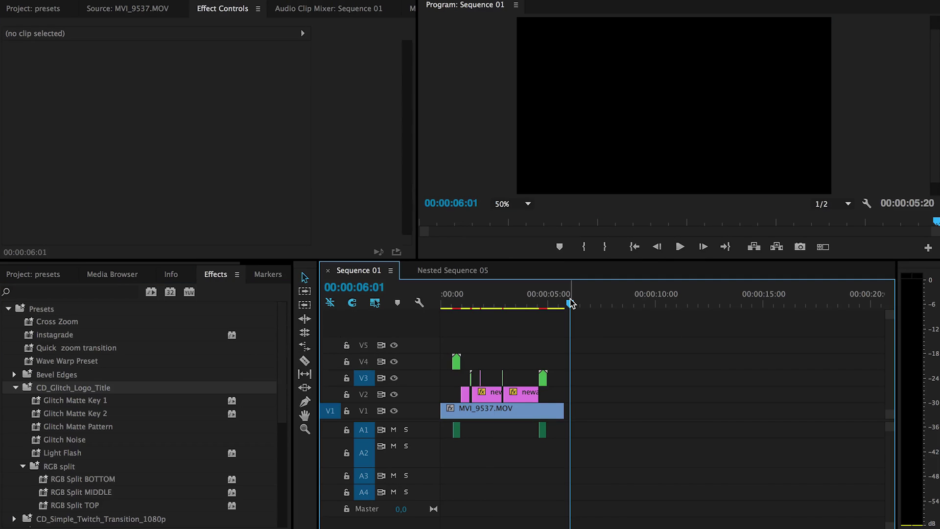
Step: Create Sequence 02 with the Custom 1080 Prores Proxy 25 preset
left_click(47, 271)
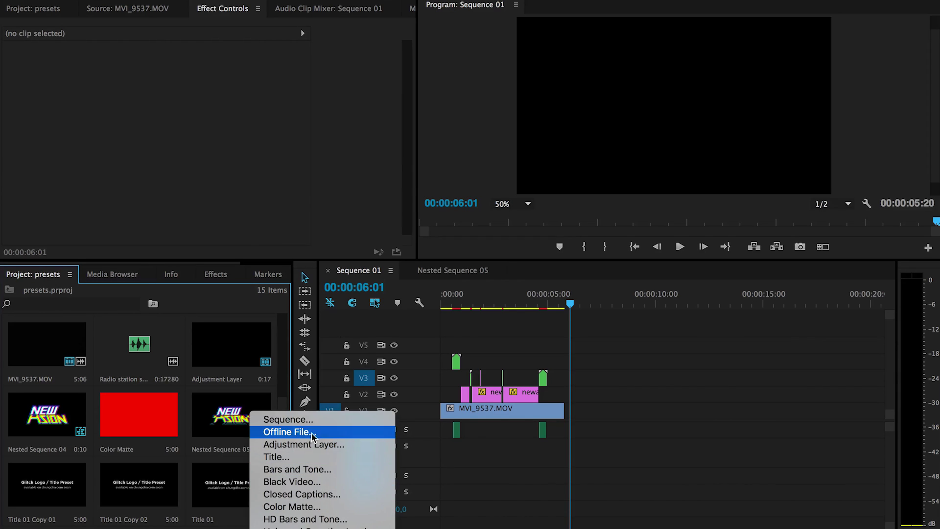
left_click(286, 419)
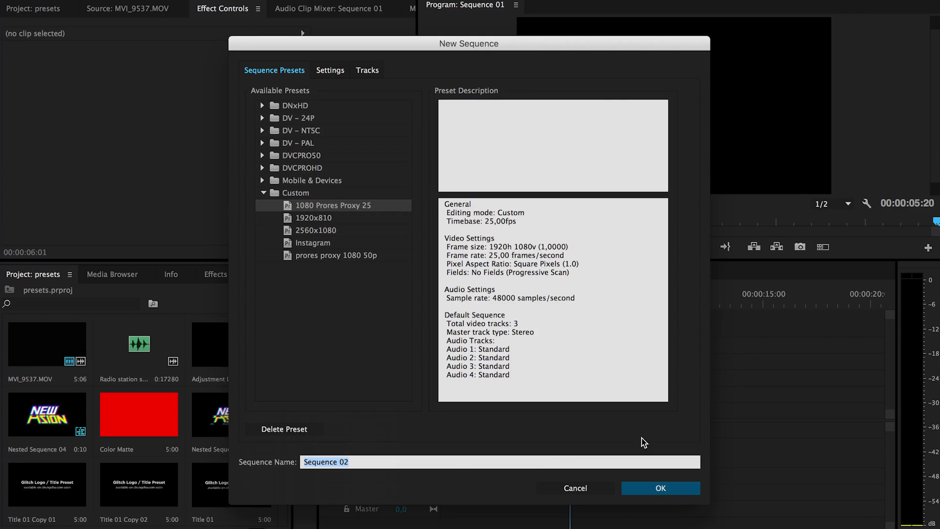
left_click(661, 488)
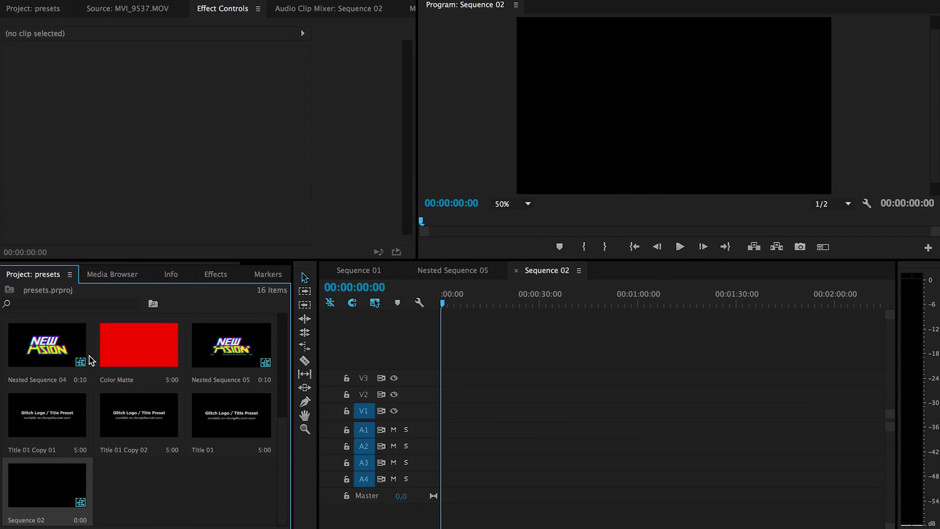
scroll(62, 351, "up", 5)
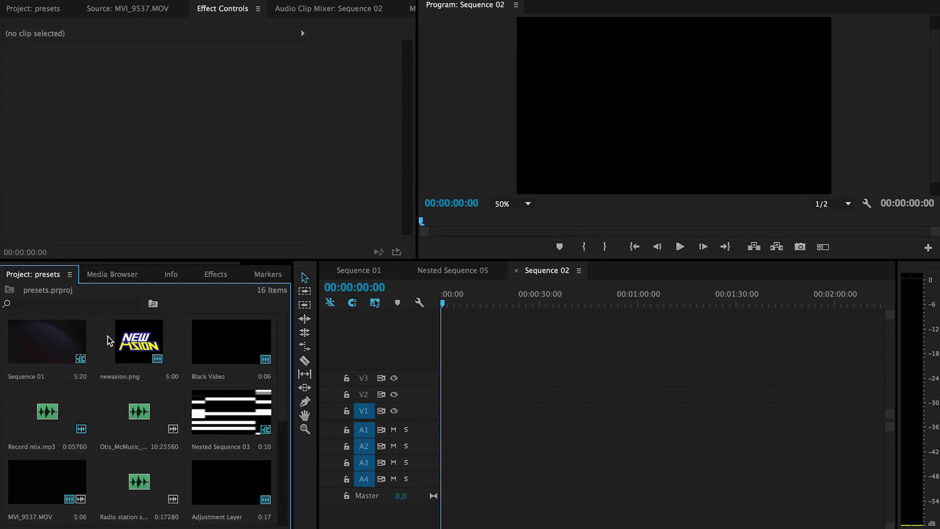
mouse_move(122, 336)
left_mouse_down()
mouse_move(417, 385)
mouse_move(447, 412)
left_mouse_up()
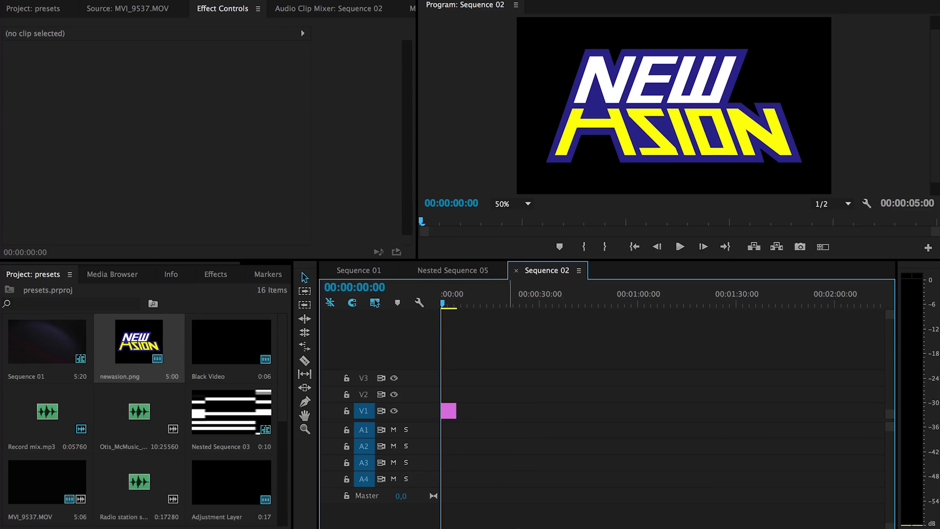
Step: Shift the newasion.png logo clip on V1 to start ten frames in, then play it back
key("=")
key("=")
key("=")
key("shift+Right")
key("shift+Right")
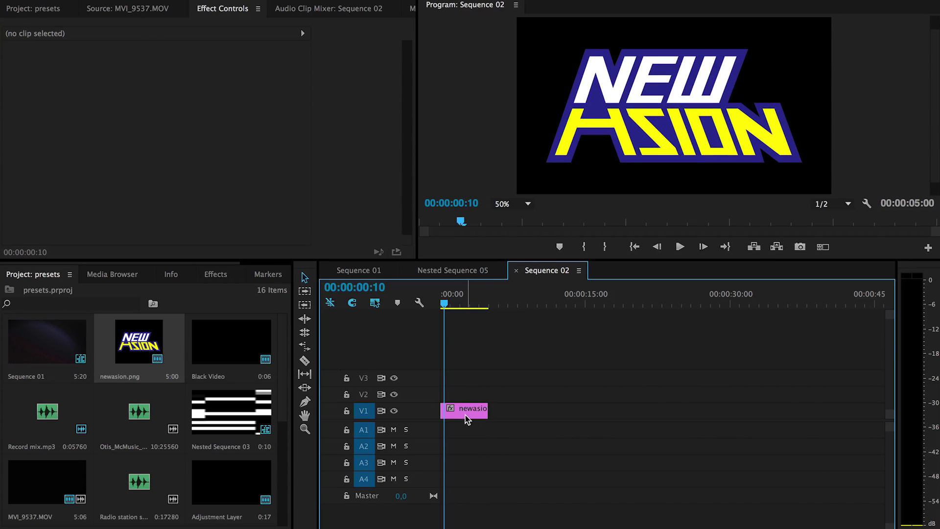
left_click_drag(466, 415, 480, 418)
key("=")
key("=")
left_click_drag(471, 298, 329, 299)
key("space")
key("space")
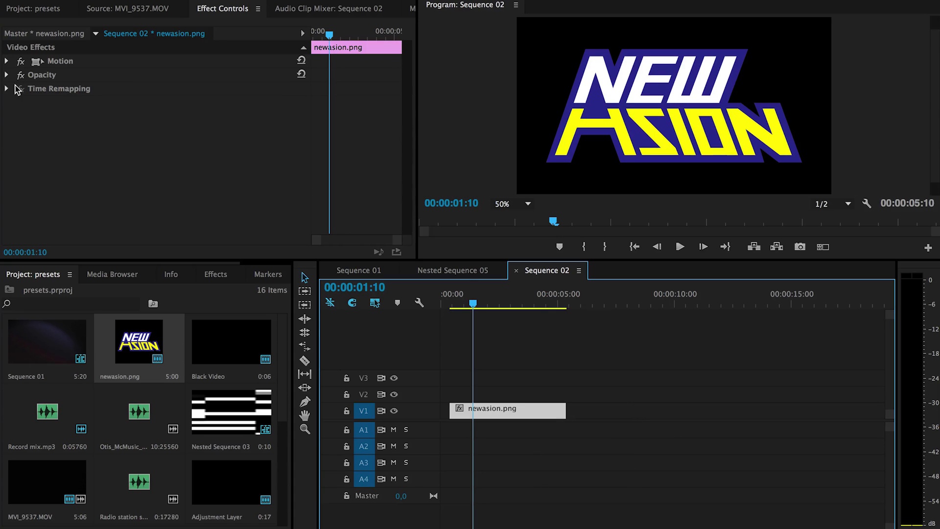
Step: Set the logo's Motion Scale to 51
left_click(7, 61)
left_click_drag(167, 89, 129, 88)
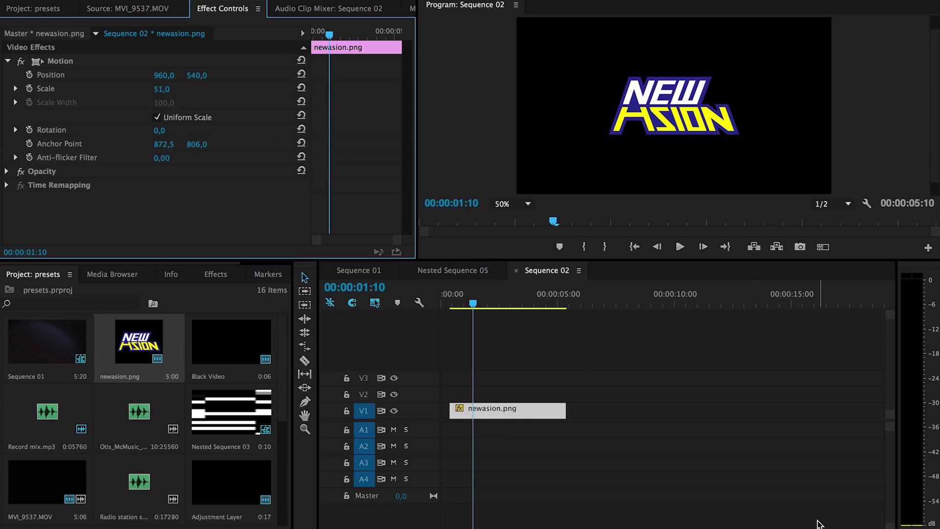
left_click_drag(462, 303, 453, 309)
Step: Cut the logo clip at frame twenty with Cmd+K, leaving a short first piece
key("shift+Right")
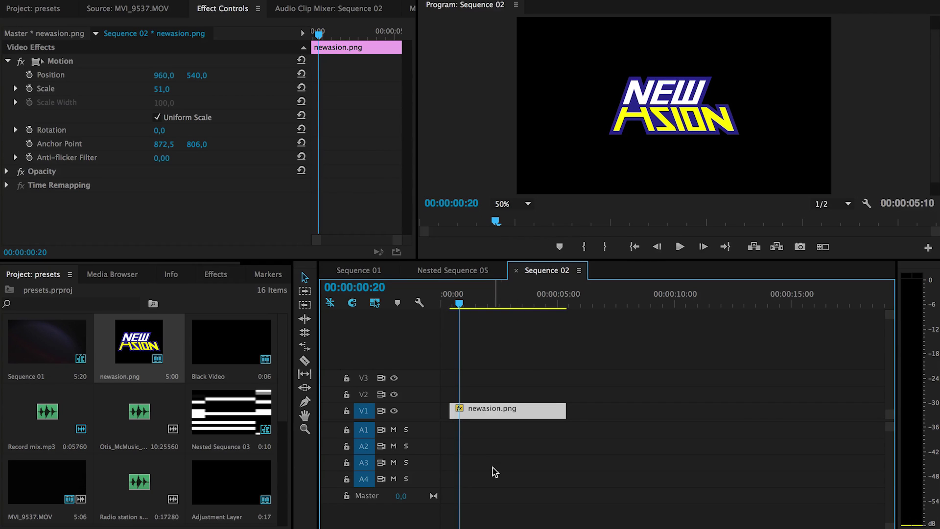
key("=")
key("=")
key("=")
left_click_drag(495, 304, 494, 309)
key("Right")
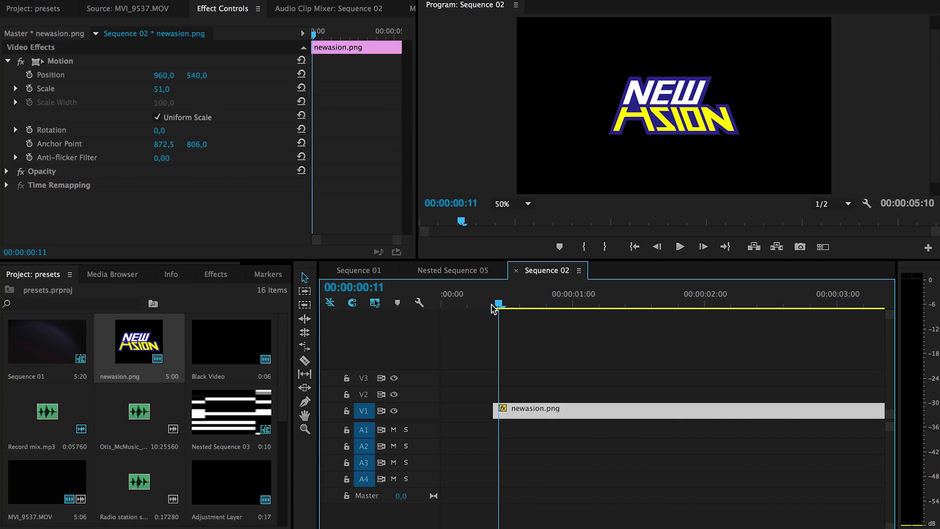
key("Right")
key("Right")
key("Right")
key("Right")
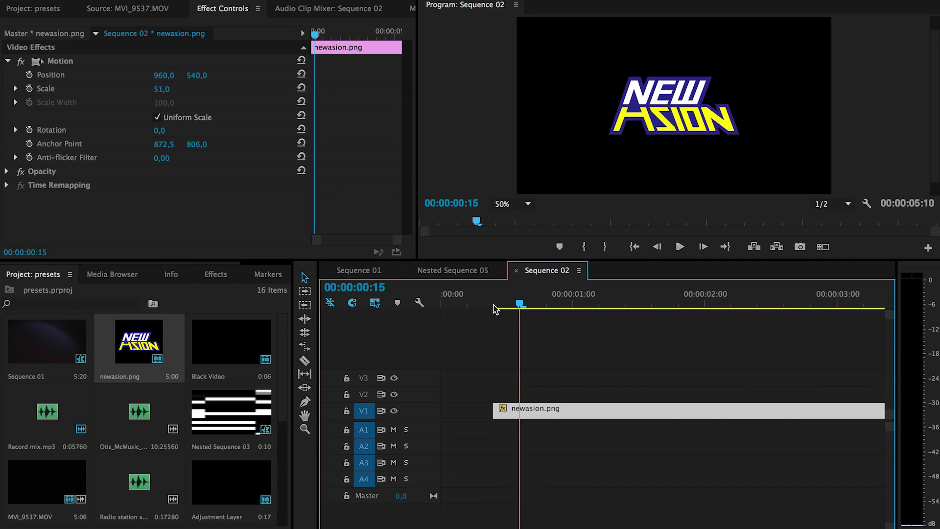
key("Right")
key("Right")
key("Right")
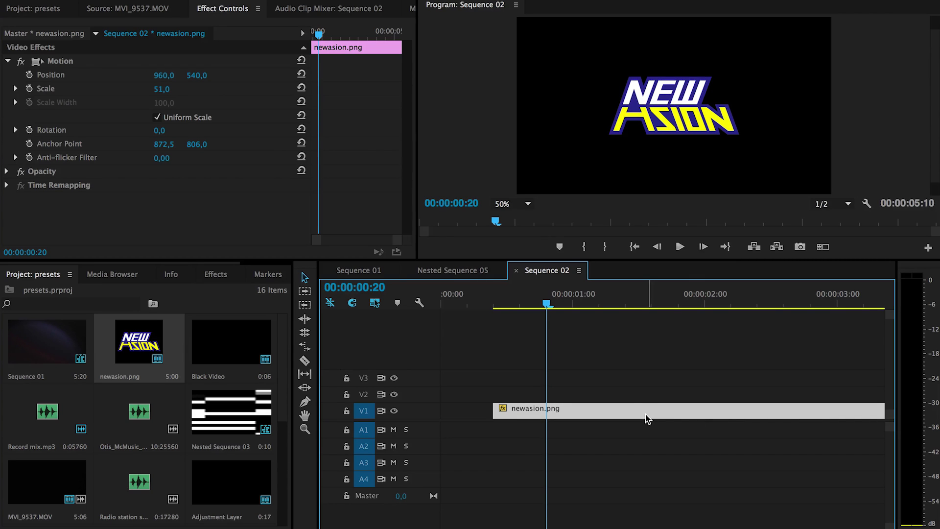
key("ctrl+k")
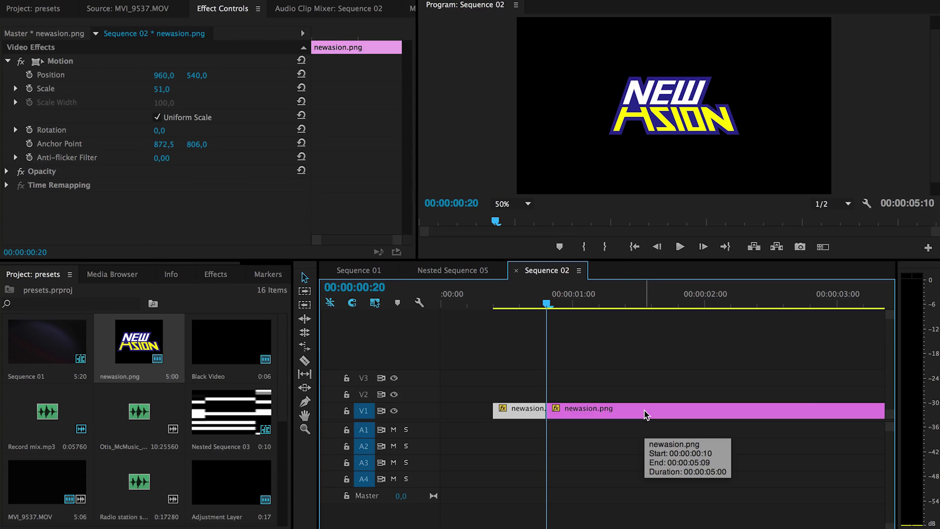
left_click_drag(496, 303, 639, 305)
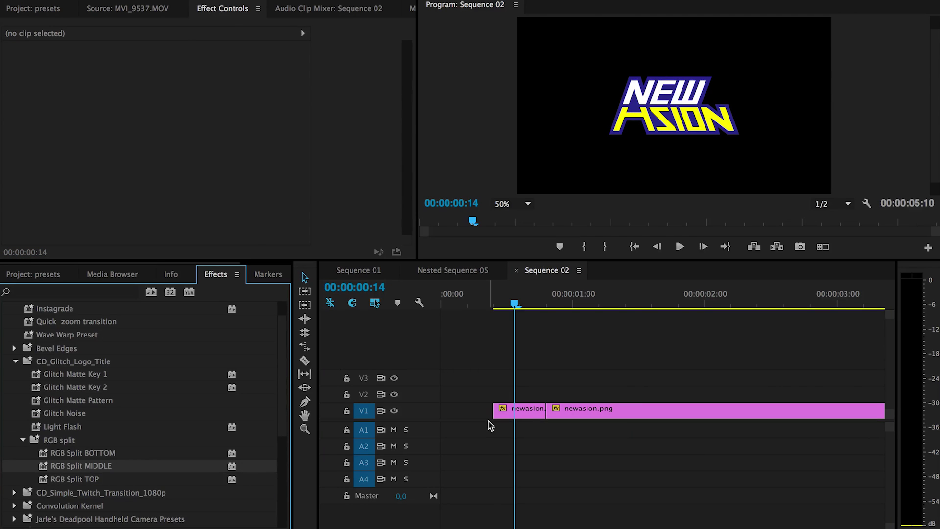
Step: Nest the first logo piece as Logo Nest and select it to show its effect settings
right_click(516, 414)
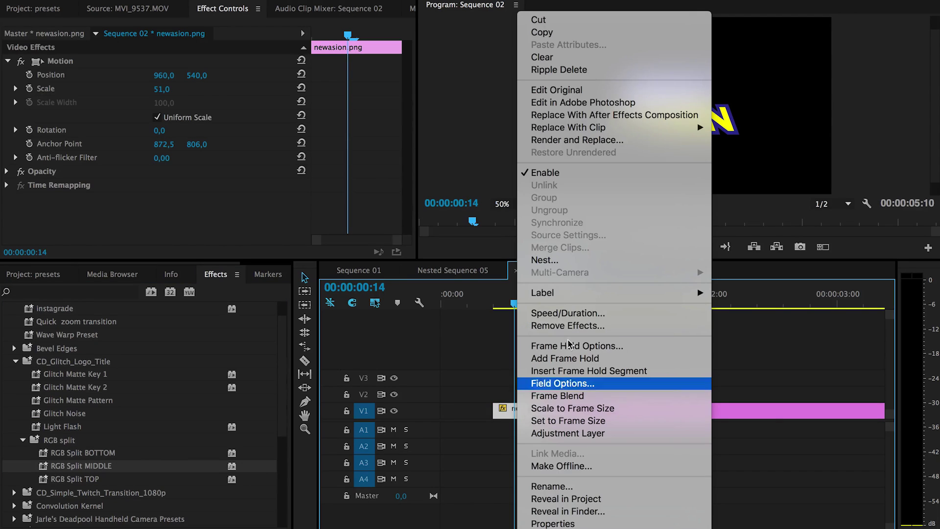
left_click(579, 261)
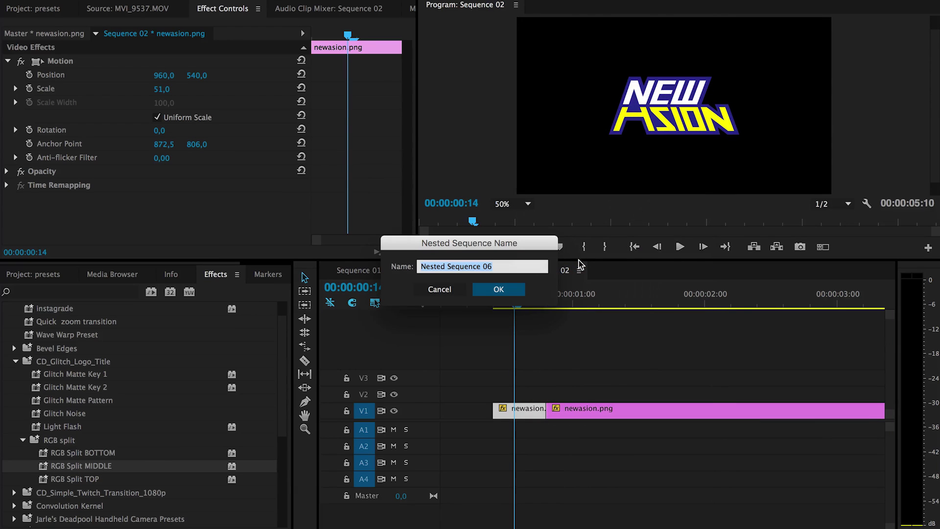
type("Lo")
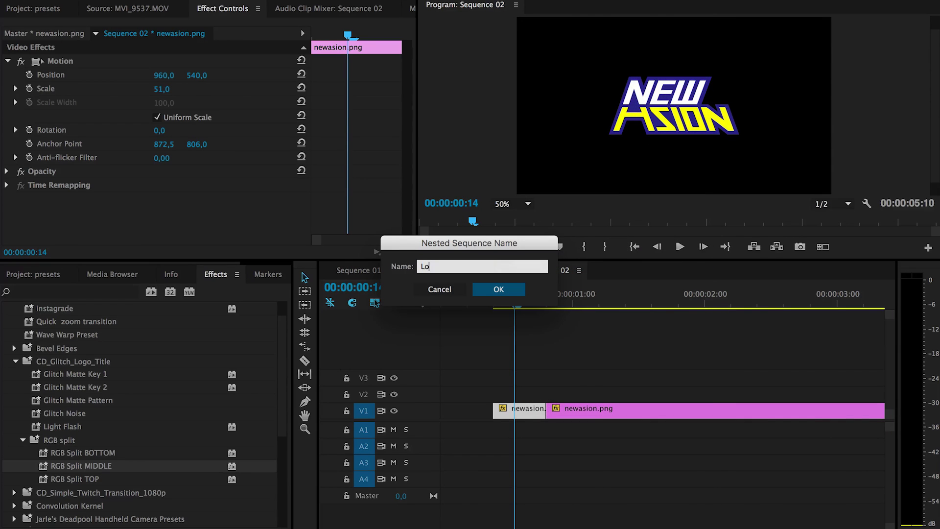
type("go Nested size")
left_click(522, 285)
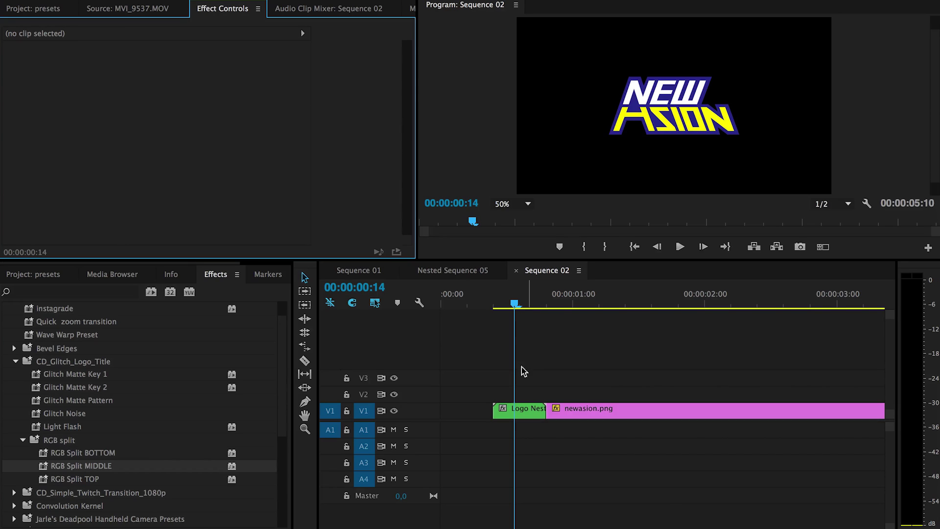
left_click(510, 410)
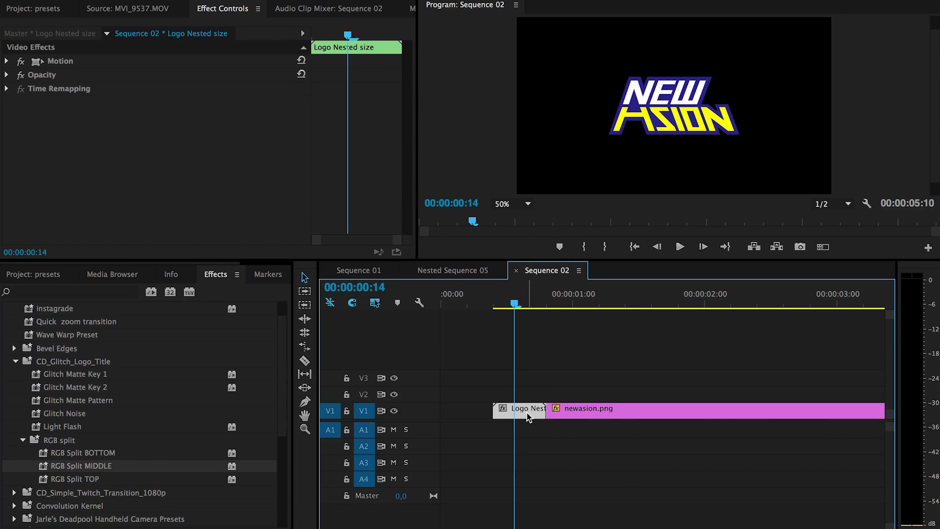
Step: Stack logo copies on V1–V3 with RGB Split TOP, MIDDLE and BOTTOM presets applied
left_click_drag(527, 413, 527, 383)
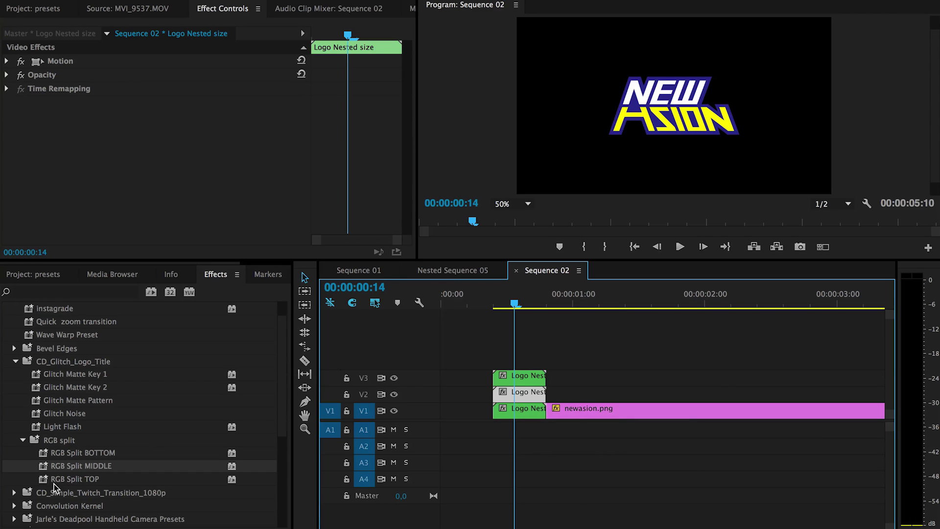
mouse_move(61, 479)
left_mouse_down()
mouse_move(526, 363)
mouse_move(523, 376)
left_mouse_up()
mouse_move(82, 471)
left_mouse_down()
mouse_move(503, 373)
mouse_move(523, 393)
left_mouse_up()
left_click_drag(91, 453, 519, 417)
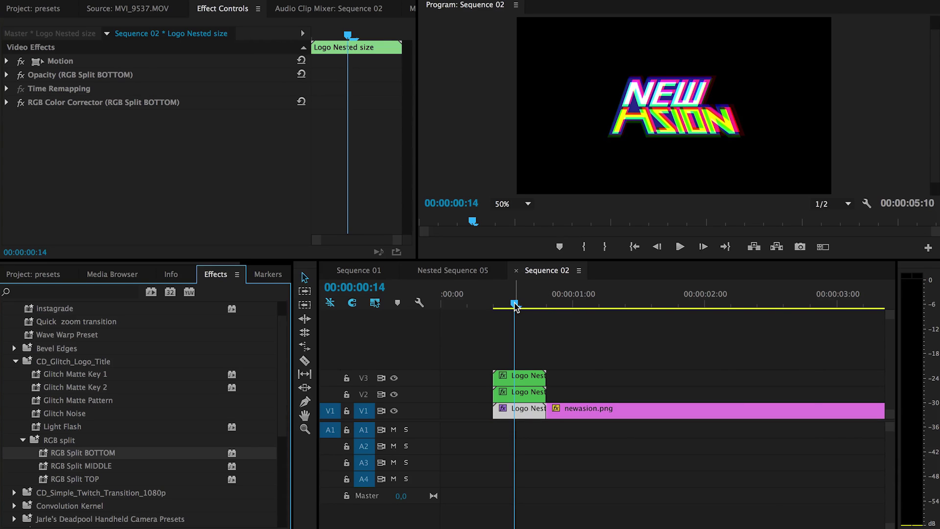
mouse_move(514, 305)
left_mouse_down()
mouse_move(473, 303)
mouse_move(551, 303)
mouse_move(490, 309)
left_mouse_up()
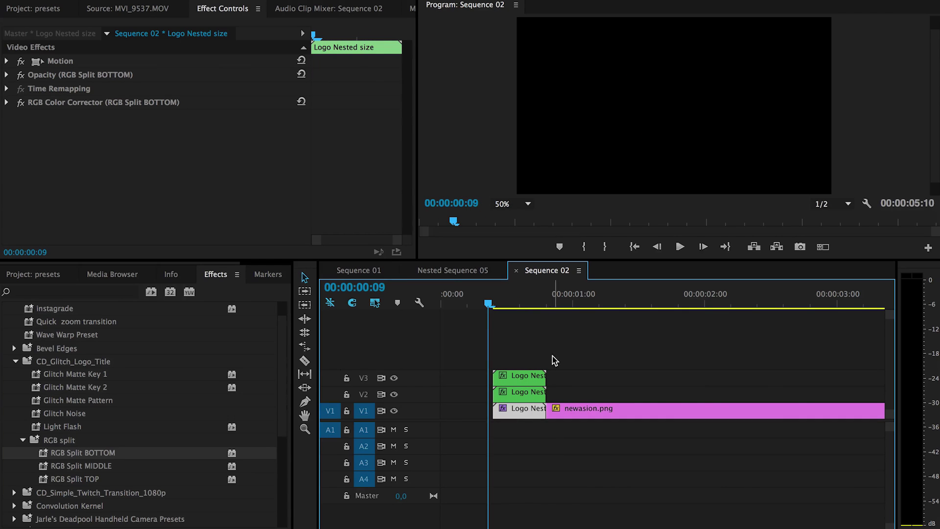
Step: Nest the three logo copies into one clip named 'RGB Split'
left_click_drag(535, 351, 513, 414)
right_click(528, 414)
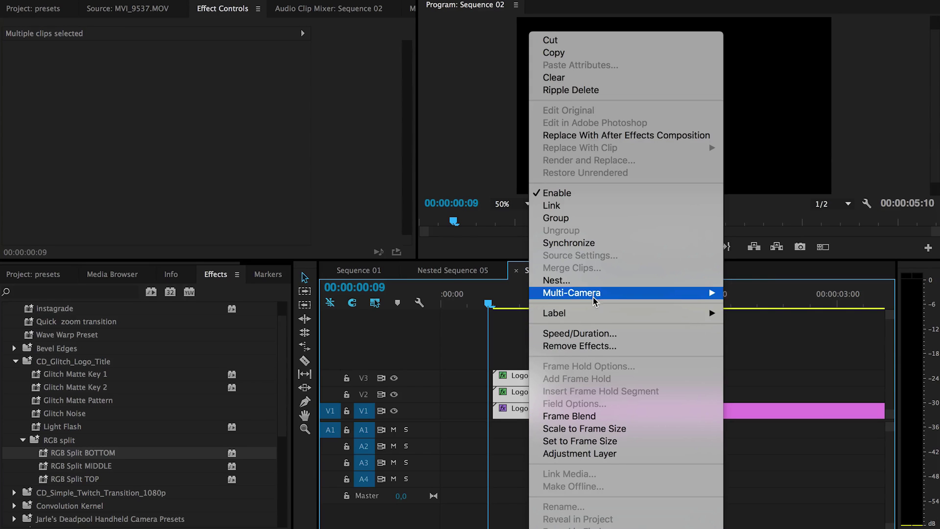
left_click(591, 282)
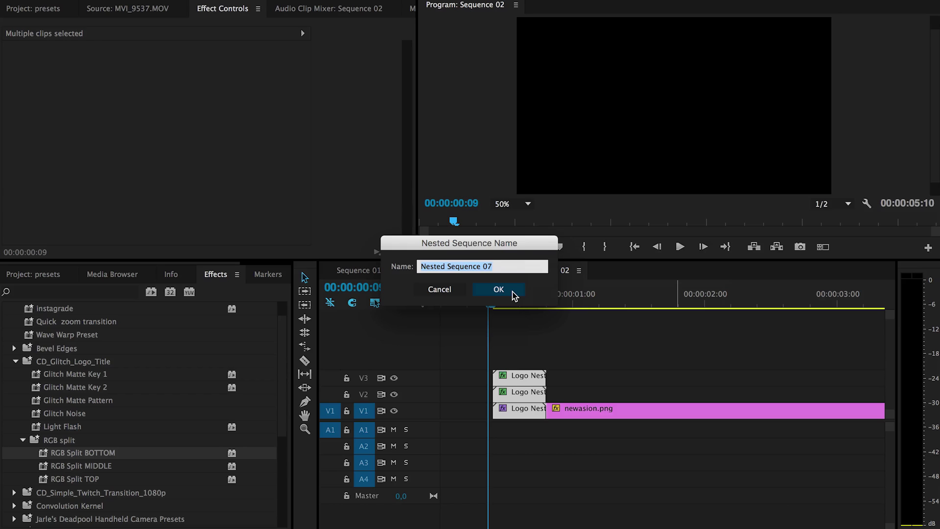
type("RGB Split")
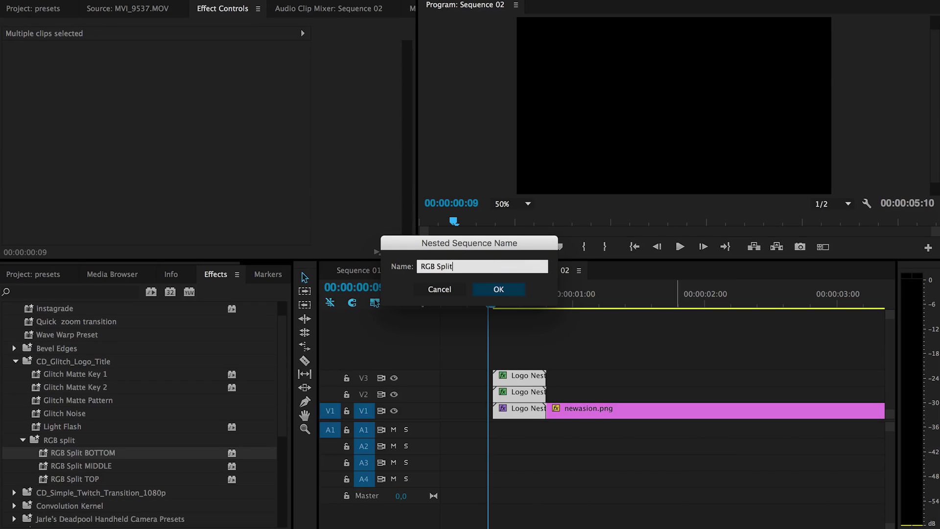
left_click(519, 289)
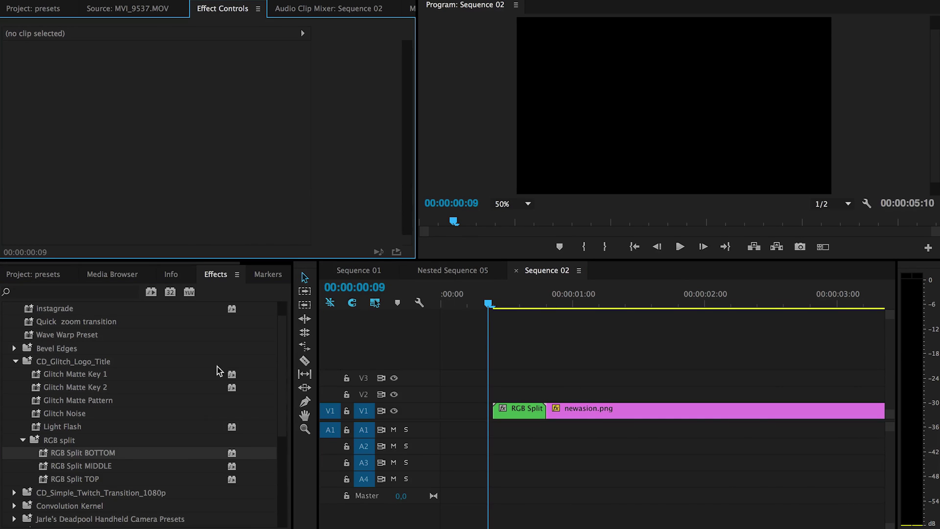
Step: Duplicate the RGB Split nested clip onto track V2
left_click_drag(490, 304, 516, 312)
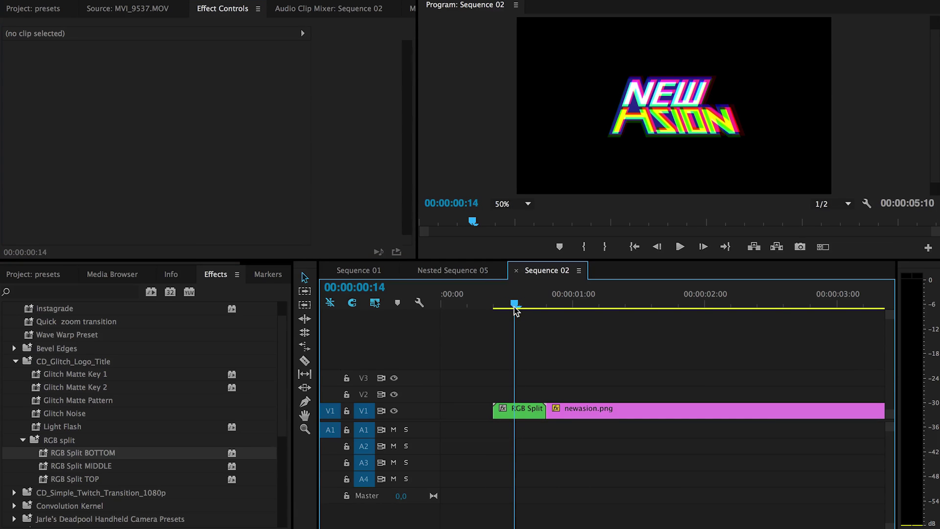
left_click(517, 413)
left_click_drag(516, 414, 517, 395)
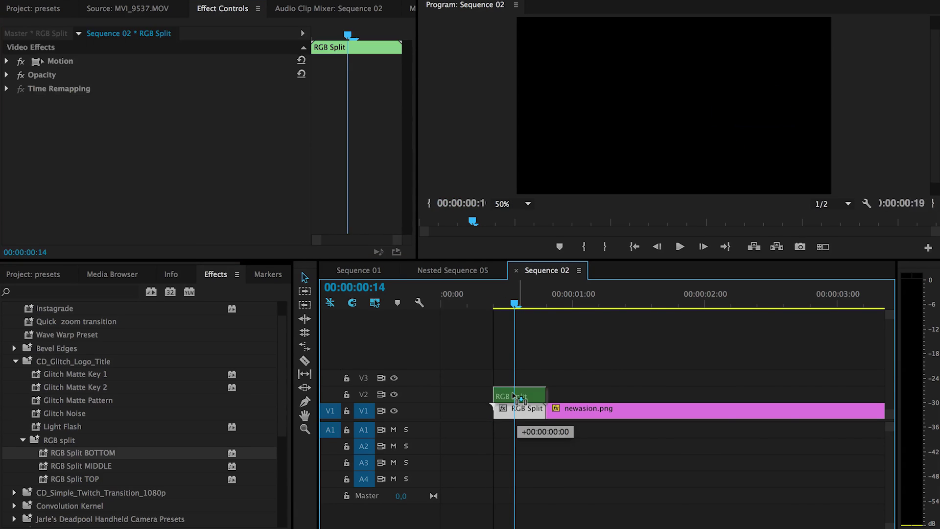
Step: Browse the Project bin, selecting Black Video and checking the music item's options
key("shift+1")
scroll(226, 434, "up", 5)
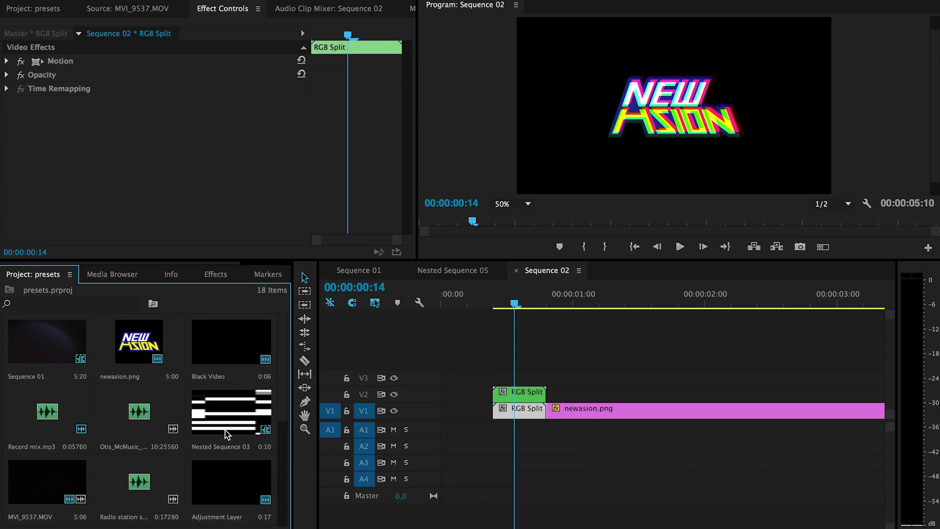
left_click(225, 354)
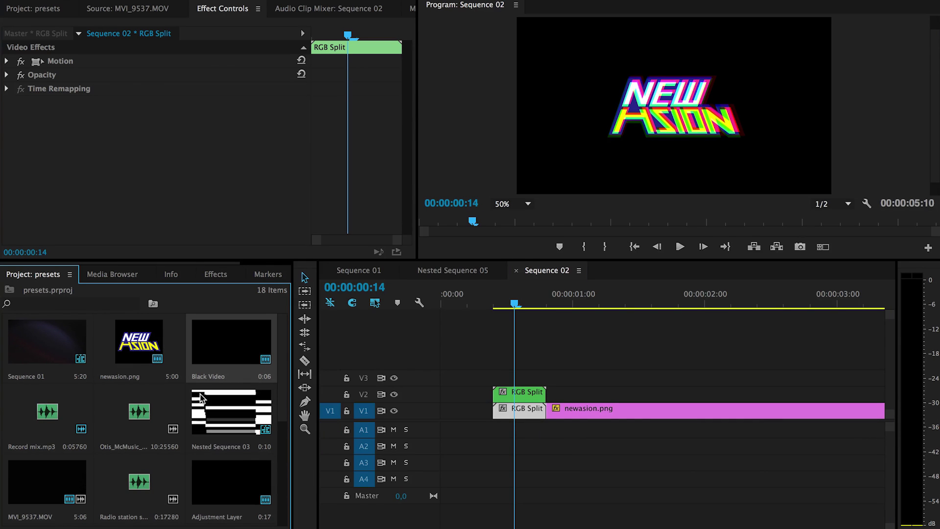
right_click(180, 393)
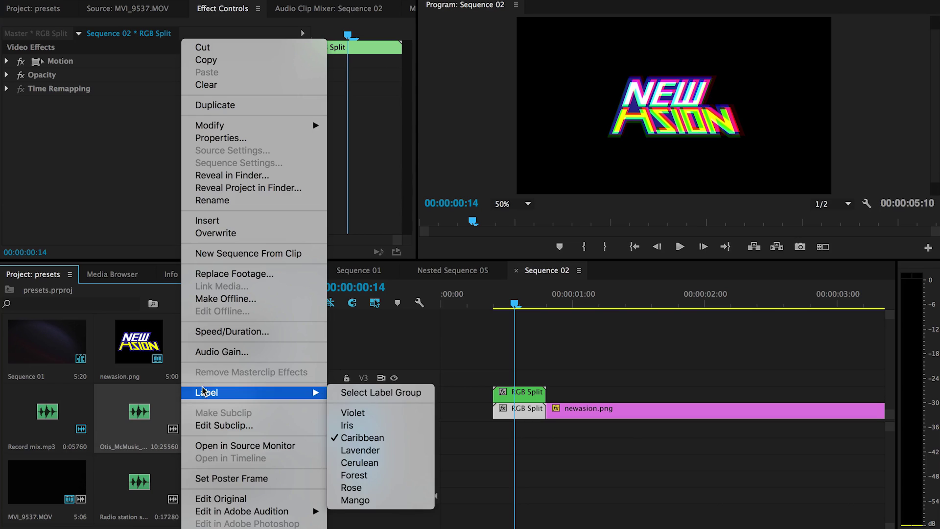
left_click(221, 479)
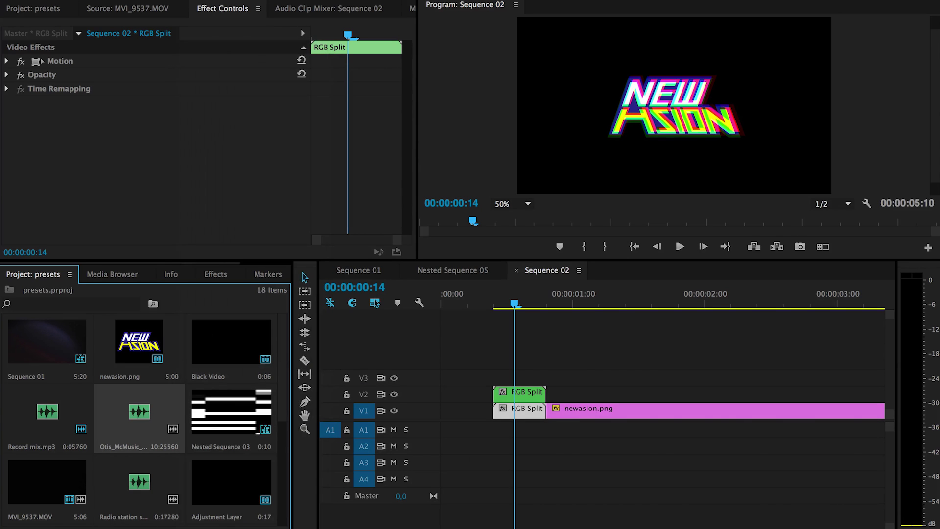
left_click(253, 526)
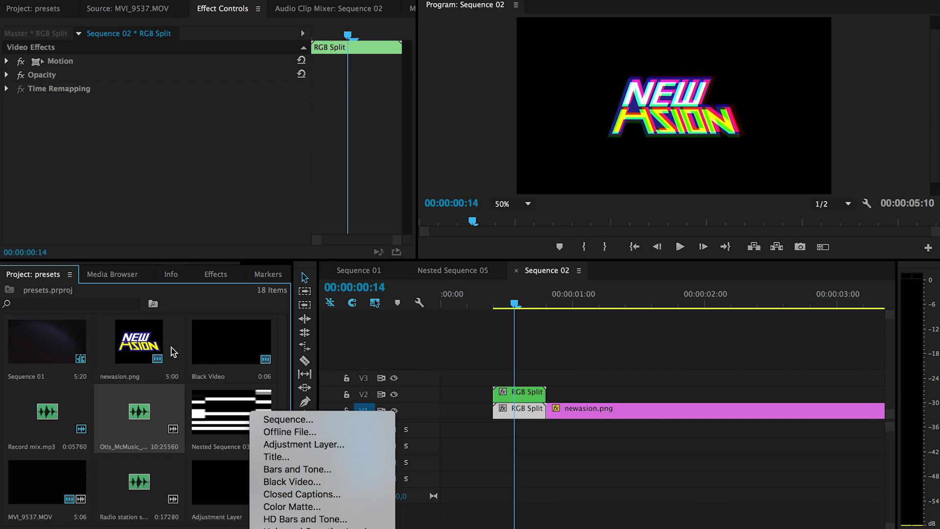
Step: Drop Black Video at sequence start, extend it to the RGB Split length, and raise it to V4
left_click(224, 351)
double_click(220, 345)
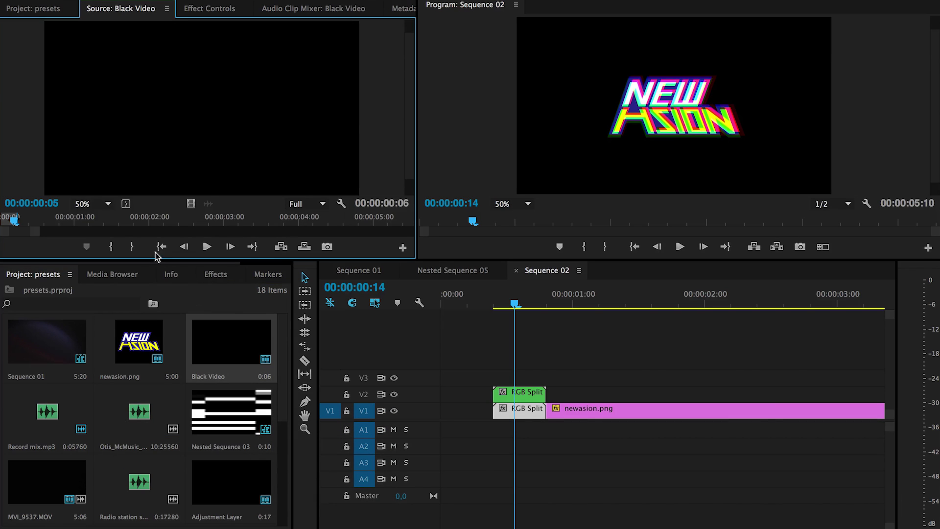
mouse_move(514, 291)
left_mouse_down()
mouse_move(514, 378)
mouse_move(551, 377)
left_mouse_up()
left_click(505, 294)
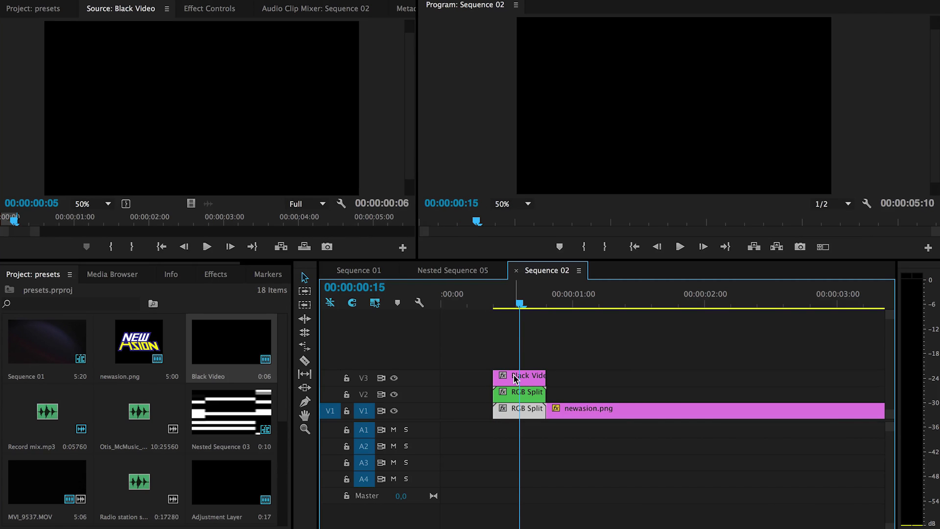
left_click_drag(515, 379, 513, 362)
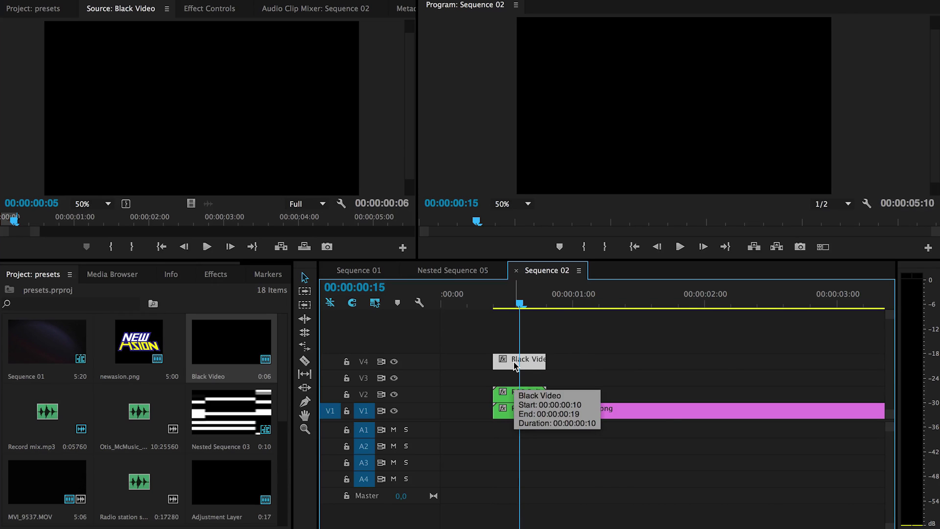
key("shift+7")
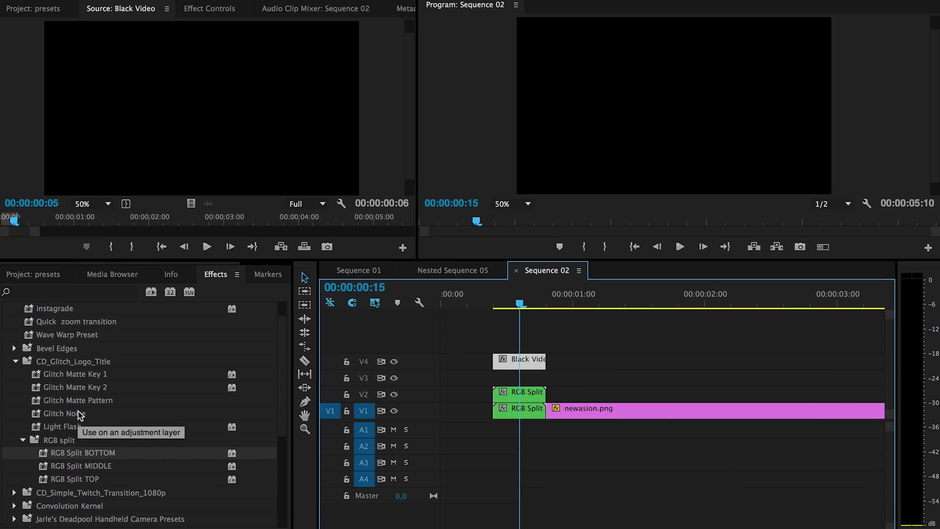
Step: Drop Glitch Matte Pattern onto the V4 Black Video clip and scrub to preview the bars
left_click_drag(97, 398, 509, 361)
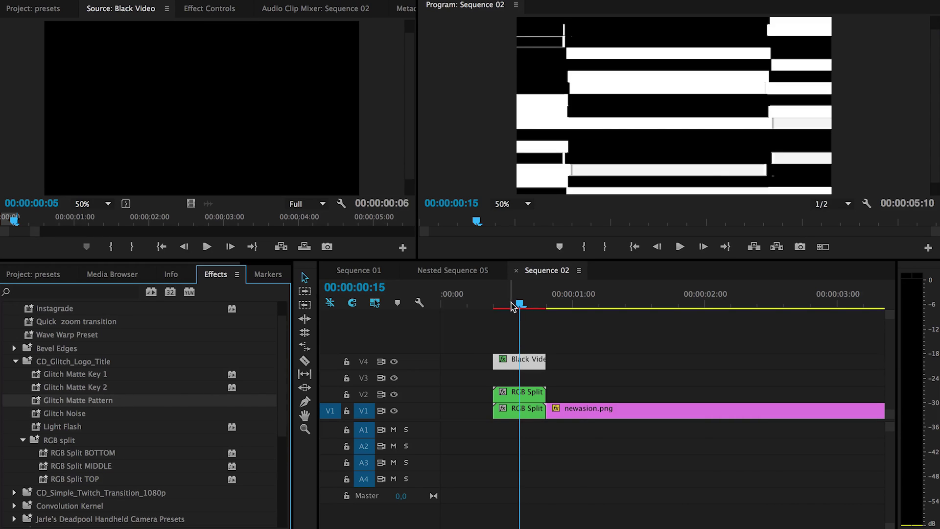
mouse_move(477, 294)
left_mouse_down()
mouse_move(547, 296)
mouse_move(498, 295)
mouse_move(543, 295)
mouse_move(536, 306)
left_mouse_up()
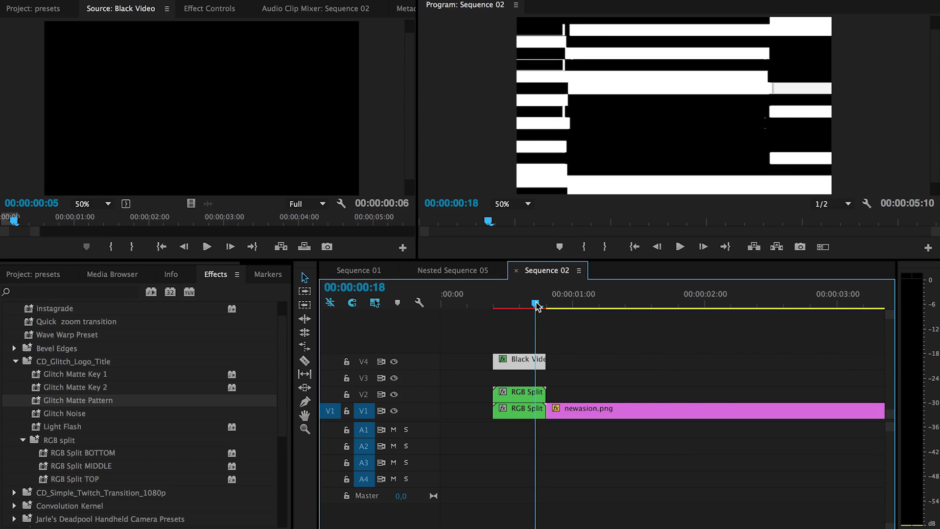
mouse_move(537, 306)
left_mouse_down()
mouse_move(493, 297)
mouse_move(654, 304)
mouse_move(479, 321)
mouse_move(550, 310)
mouse_move(514, 307)
mouse_move(501, 325)
mouse_move(532, 306)
mouse_move(556, 309)
mouse_move(559, 322)
left_mouse_up()
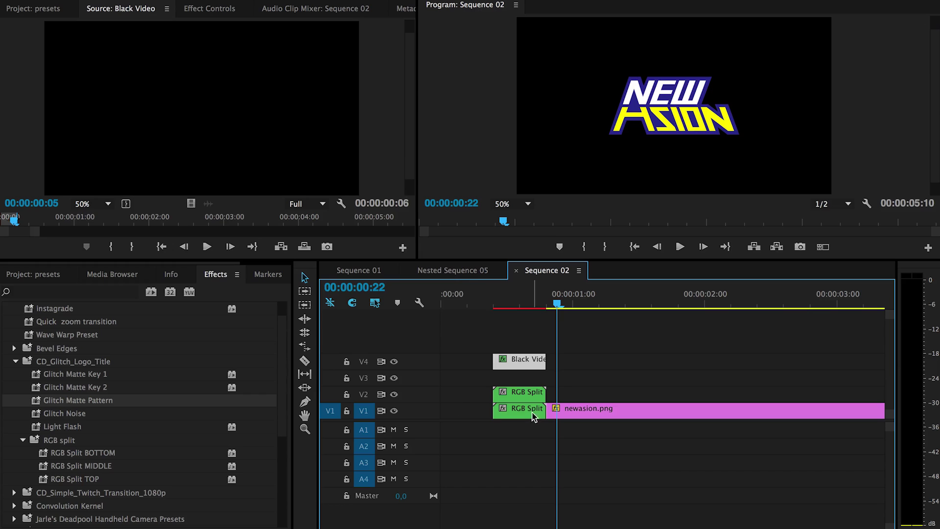
Step: Apply Glitch Matte Key 1 to the V2 RGB Split clip and Key 2 to V1
left_click(526, 392)
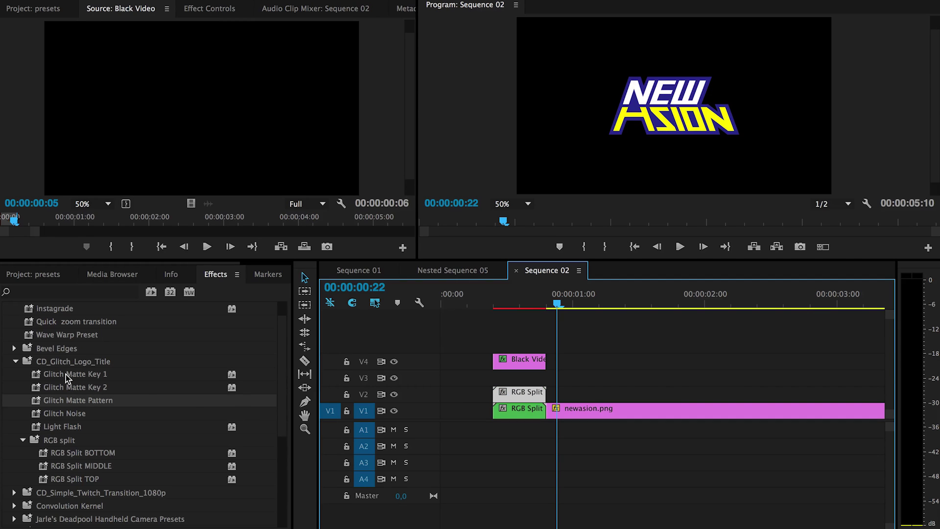
mouse_move(66, 374)
left_mouse_down()
mouse_move(430, 379)
mouse_move(500, 392)
left_mouse_up()
left_click_drag(73, 388, 514, 411)
Step: Play back and scrub the intro to inspect the sliced, glitched logo
left_click(480, 301)
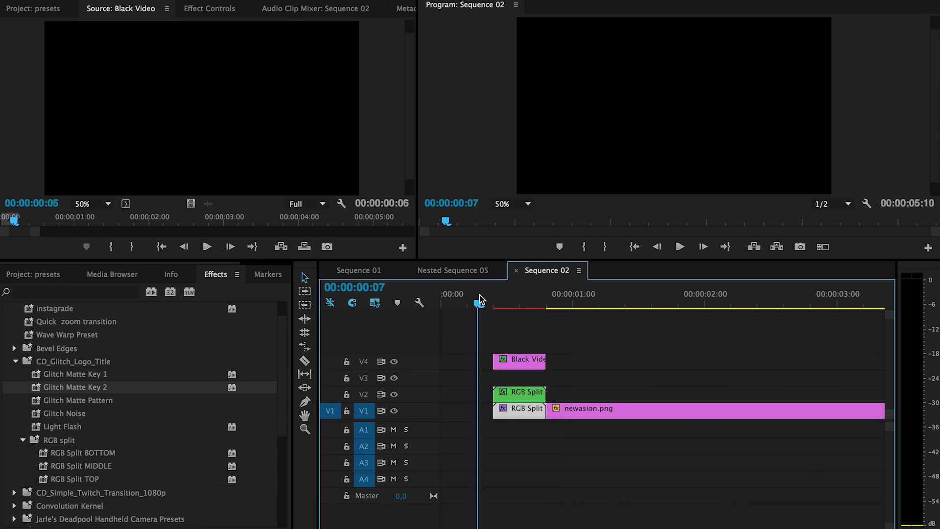
mouse_move(479, 301)
left_mouse_down()
mouse_move(531, 301)
mouse_move(442, 301)
mouse_move(555, 304)
mouse_move(493, 311)
left_mouse_up()
key("space")
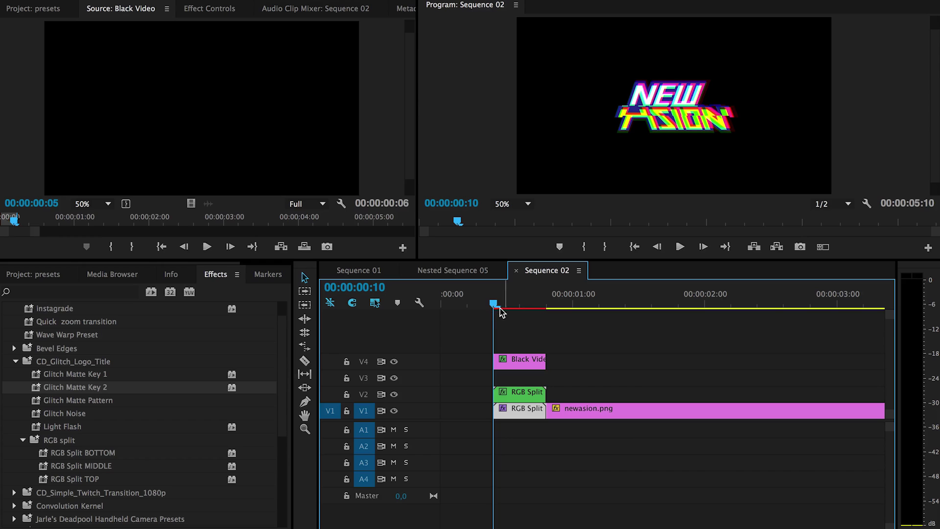
left_click_drag(495, 307, 541, 304)
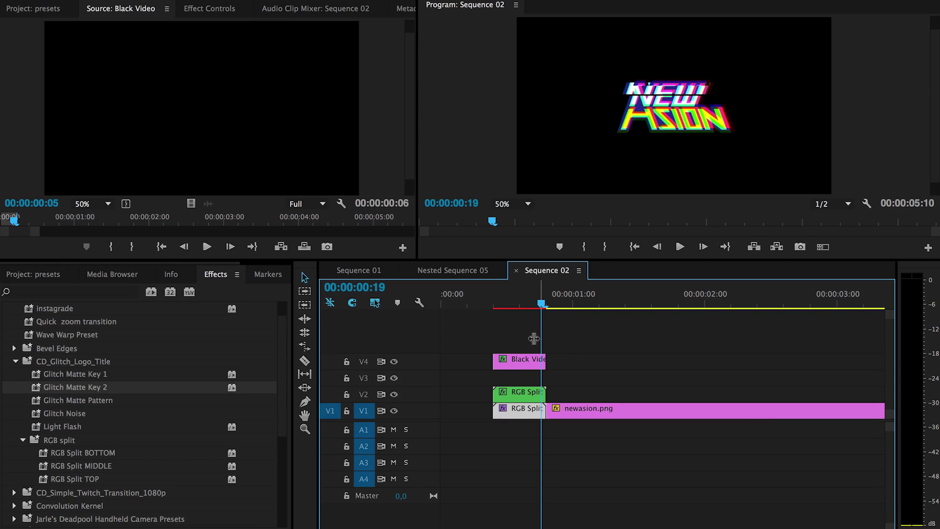
left_click(526, 381)
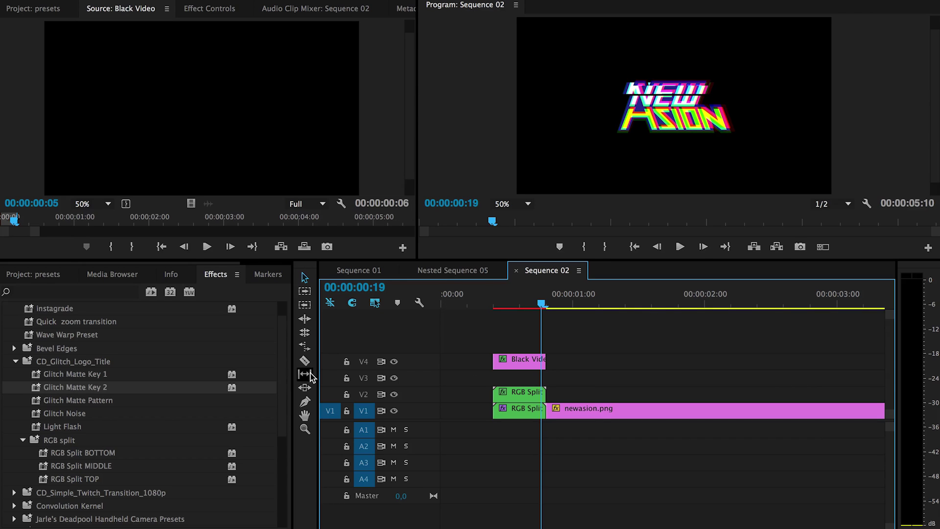
left_click(57, 273)
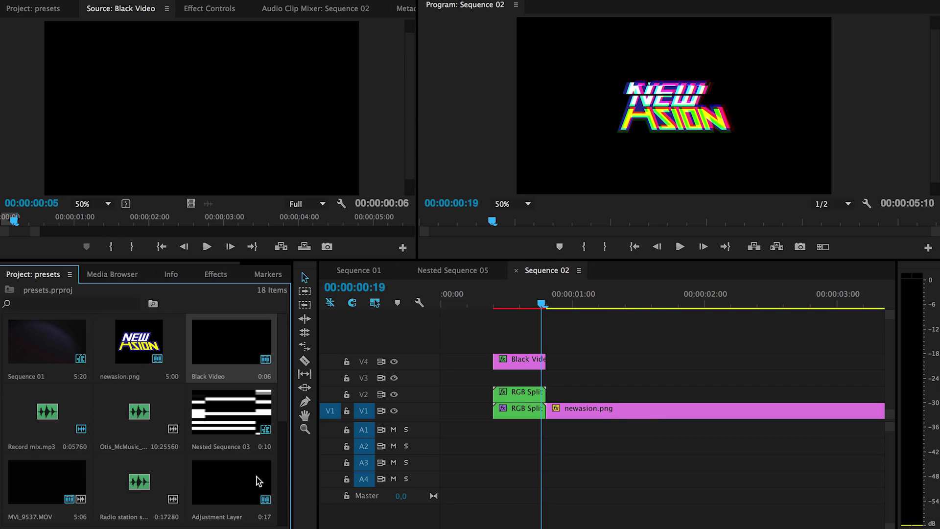
mouse_move(279, 385)
left_mouse_down()
mouse_move(280, 486)
mouse_move(292, 380)
mouse_move(297, 522)
mouse_move(286, 353)
left_mouse_up()
Step: Create a new Adjustment Layer and place it on V3 above the RGB Split clips
left_click(258, 526)
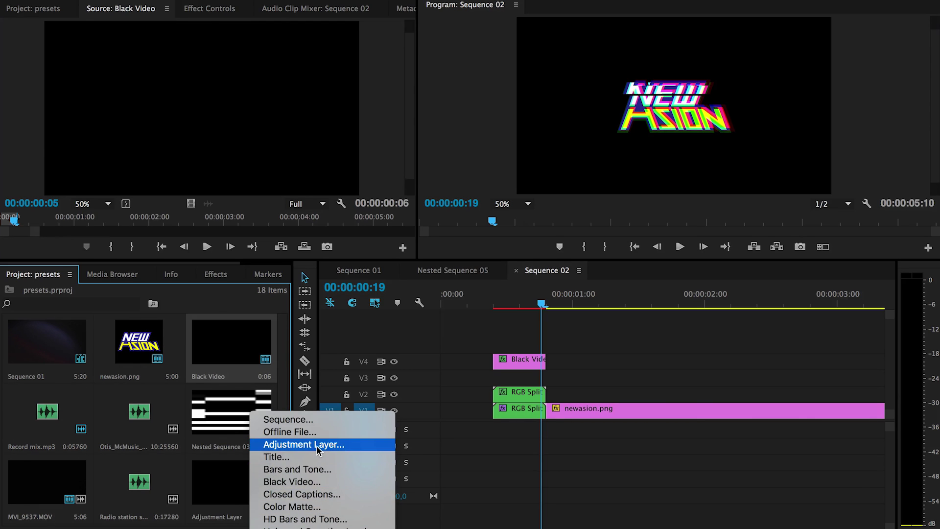
left_click(205, 485)
double_click(230, 480)
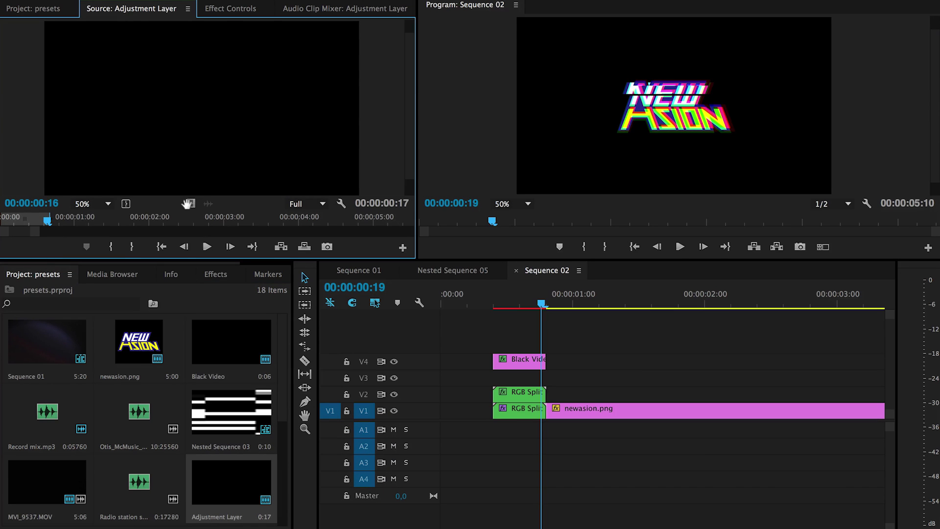
mouse_move(190, 204)
left_mouse_down()
mouse_move(500, 366)
mouse_move(595, 377)
mouse_move(546, 375)
left_mouse_up()
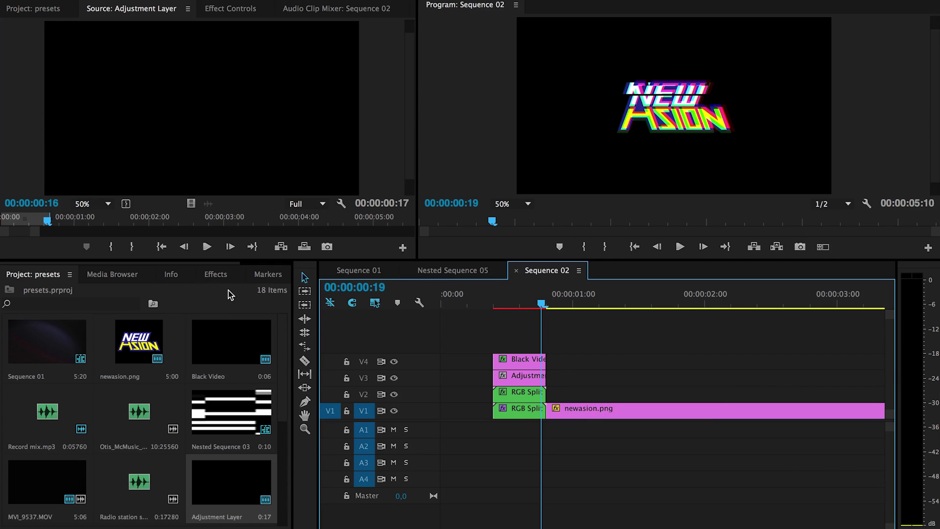
Step: Apply the CD_Glitch_Logo_Title Glitch Noise preset to the Adjustment Layer and preview frame 16
left_click(220, 276)
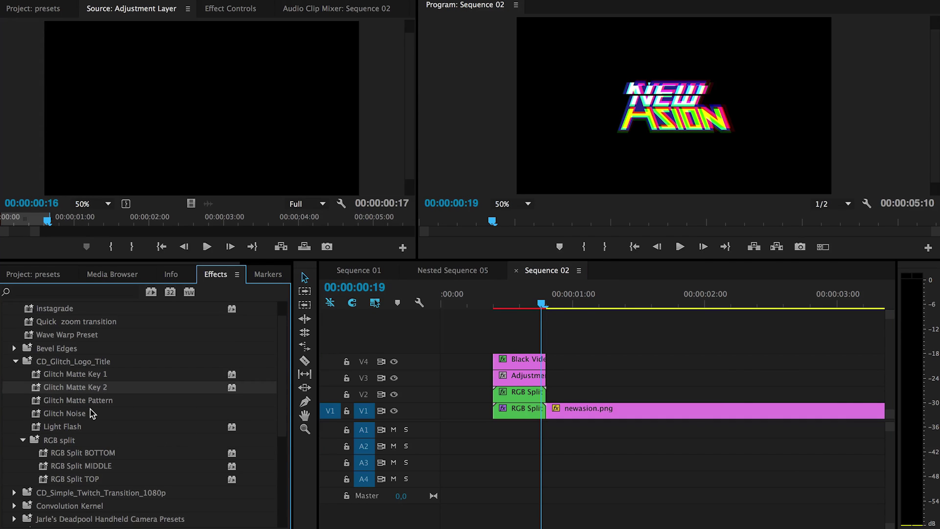
left_click_drag(43, 413, 521, 382)
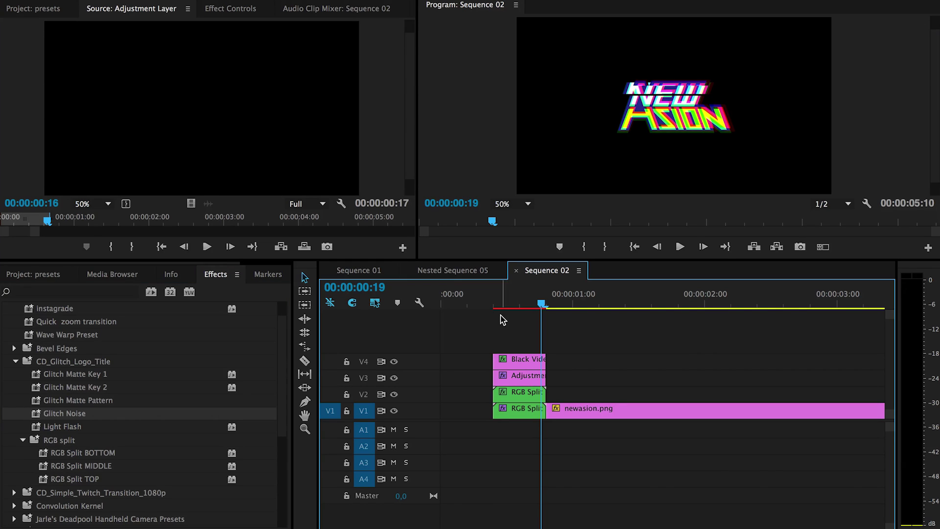
left_click_drag(487, 305, 514, 307)
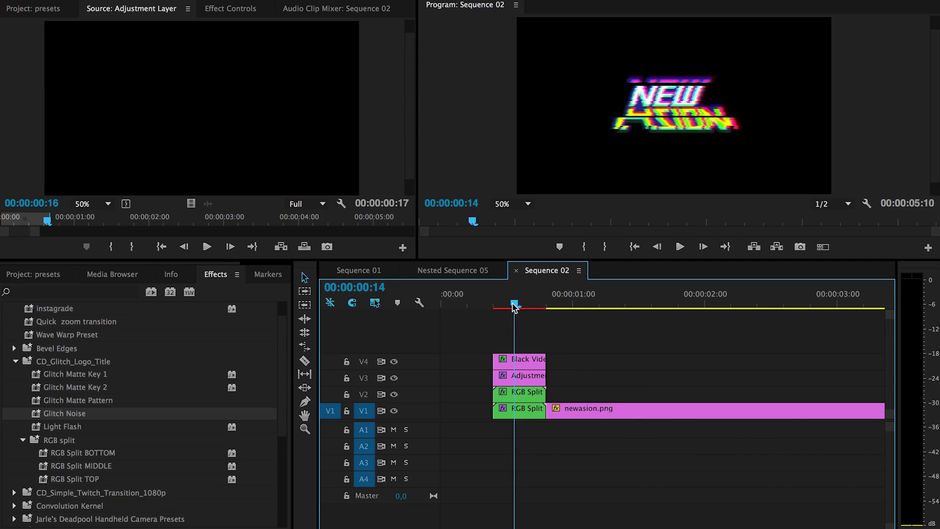
left_click_drag(515, 307, 524, 307)
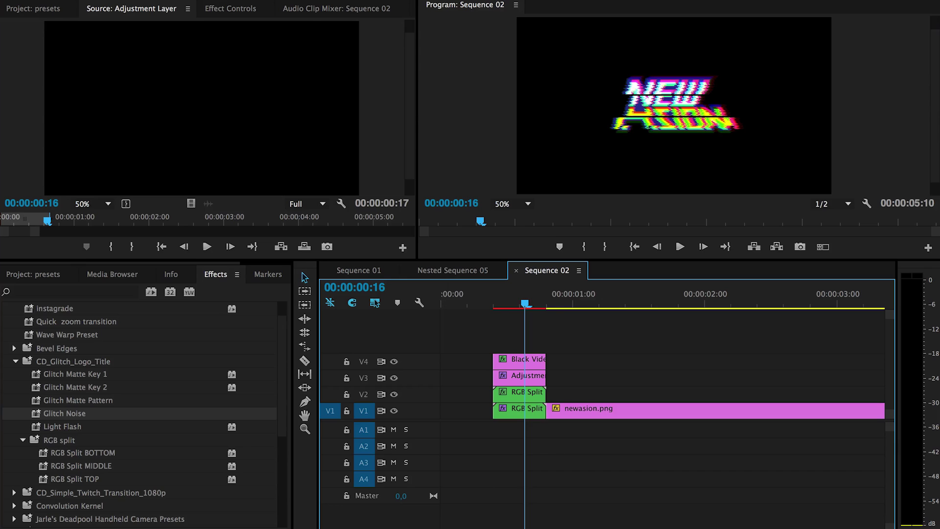
key("equal")
key("equal")
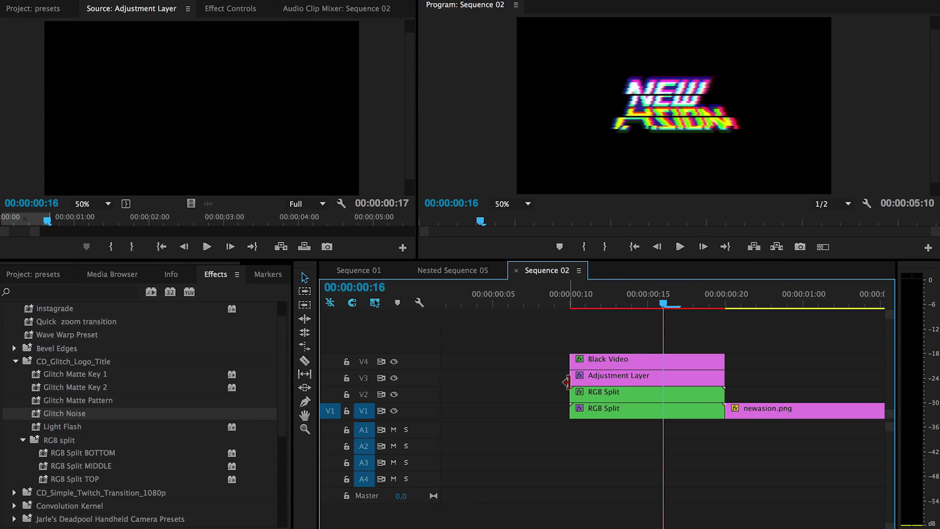
Step: Briefly trim the Adjustment Layer, preview to the clean logo, then restore its full length
left_click_drag(570, 375, 633, 376)
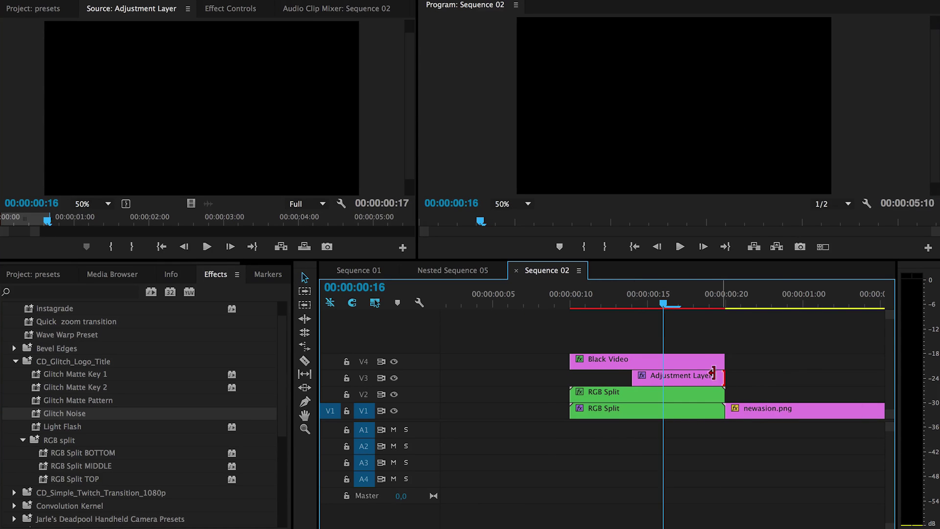
left_click_drag(712, 378, 693, 379)
left_click(565, 307)
left_click_drag(564, 309, 746, 309)
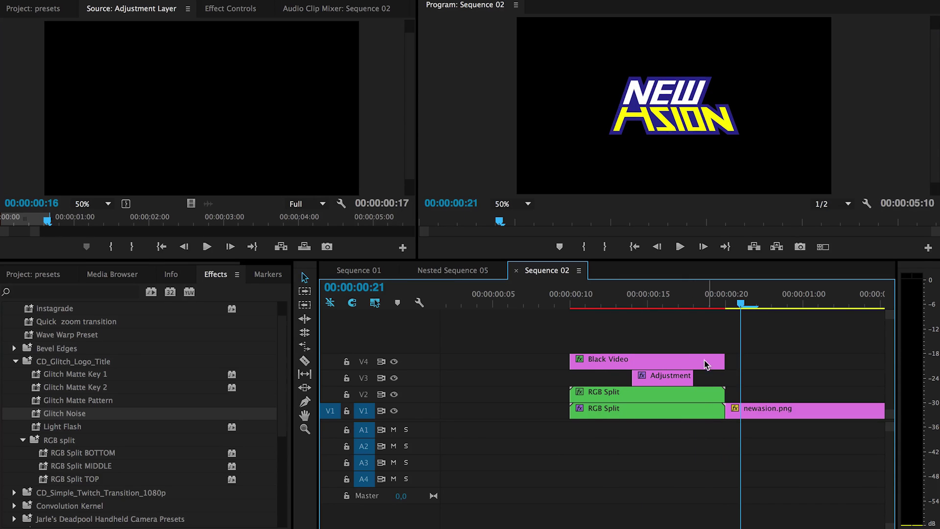
left_click_drag(692, 375, 724, 375)
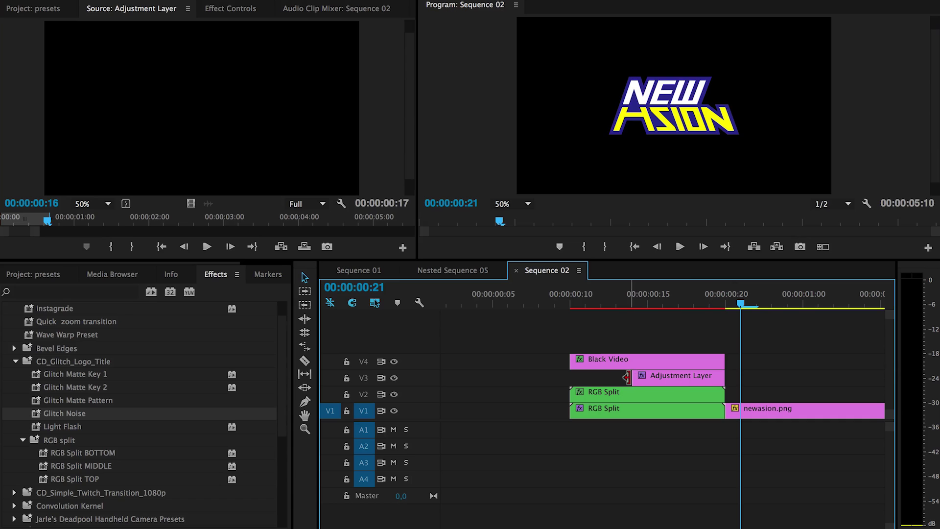
left_click_drag(627, 377, 570, 377)
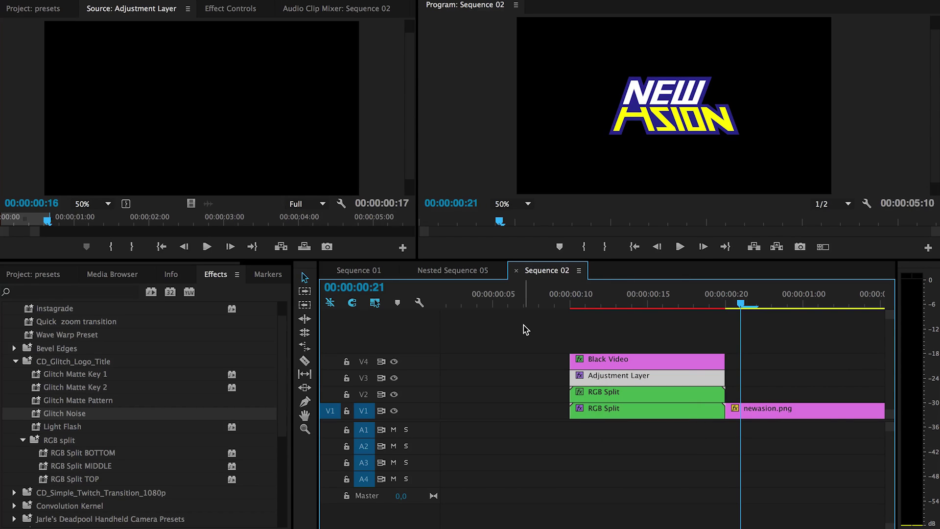
Step: Expand Wave Warp (Glitch Noise) and draw a closed pen mask around the logo
left_click(230, 13)
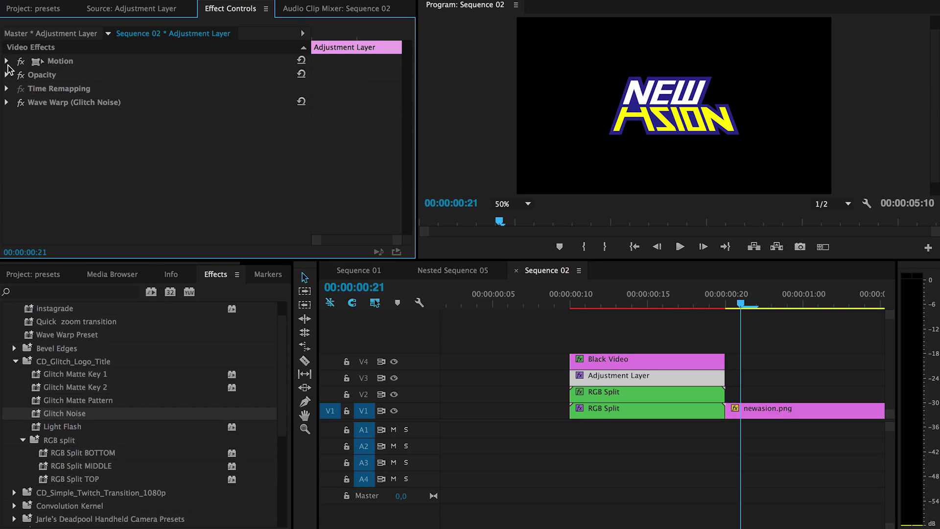
left_click(8, 104)
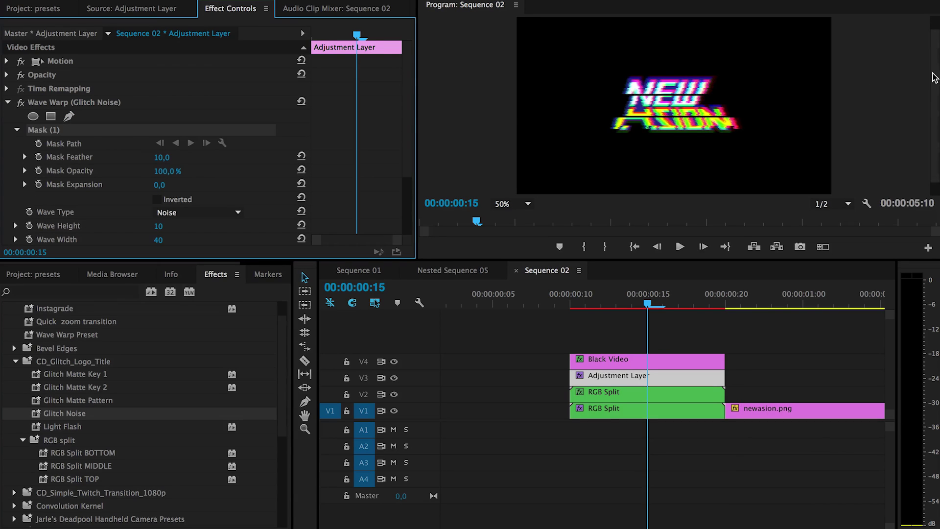
left_click_drag(935, 78, 935, 91)
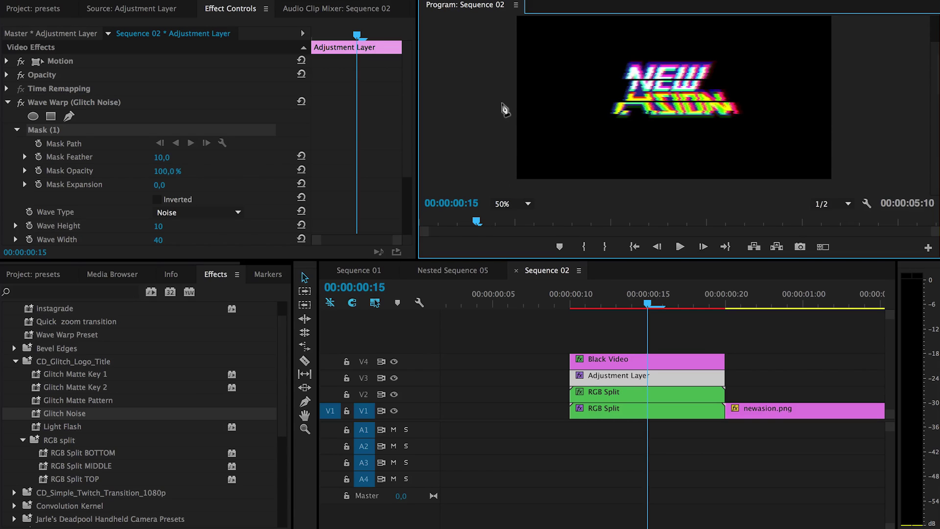
left_click(515, 190)
left_click(510, 104)
left_click(530, 88)
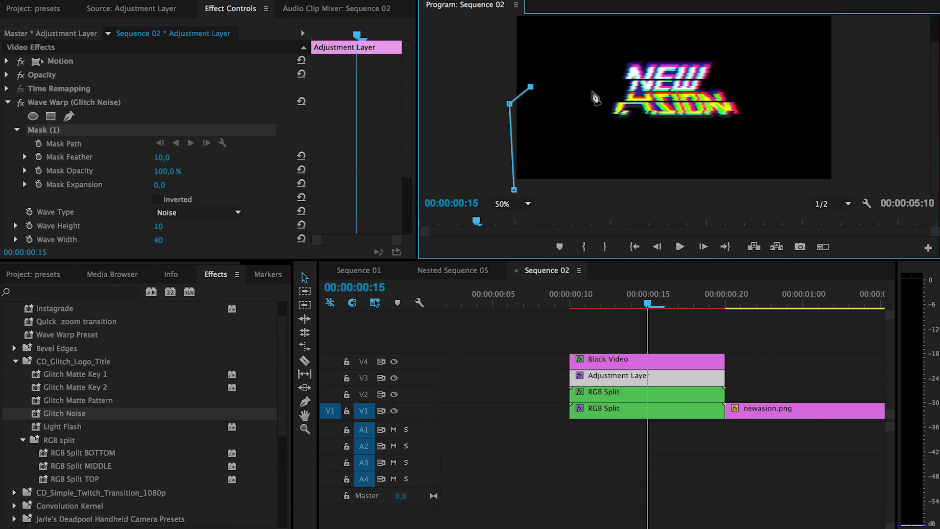
left_click(712, 68)
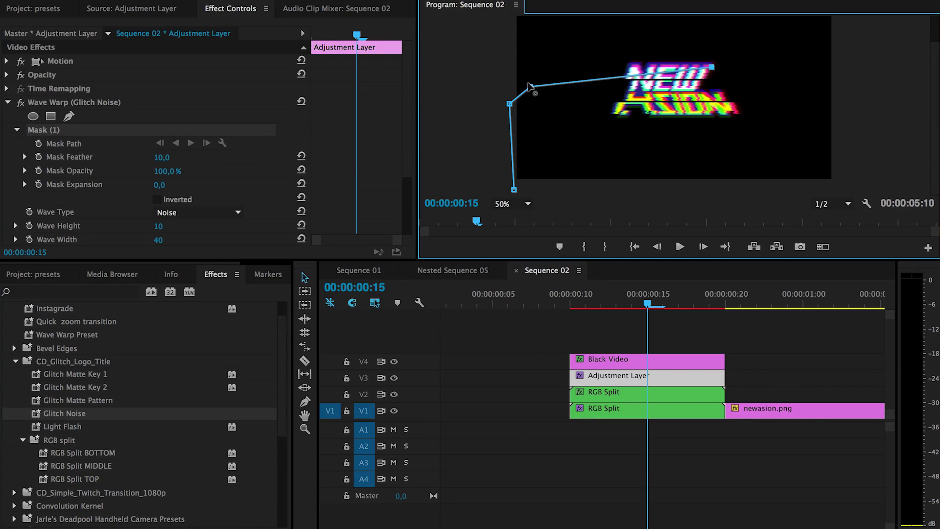
left_click(512, 189)
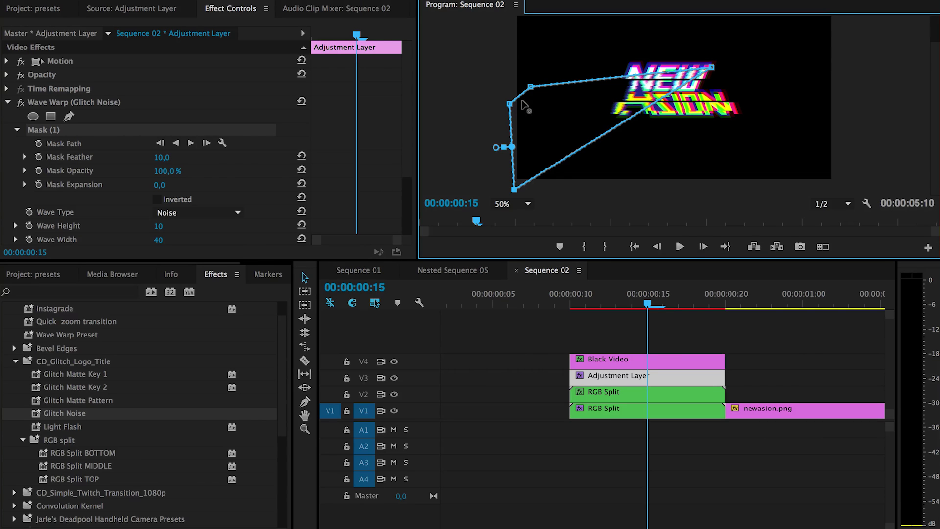
Step: Preview the masked glitch, then marquee-select the four stacked intro clips on V1–V4
left_click_drag(559, 260, 573, 306)
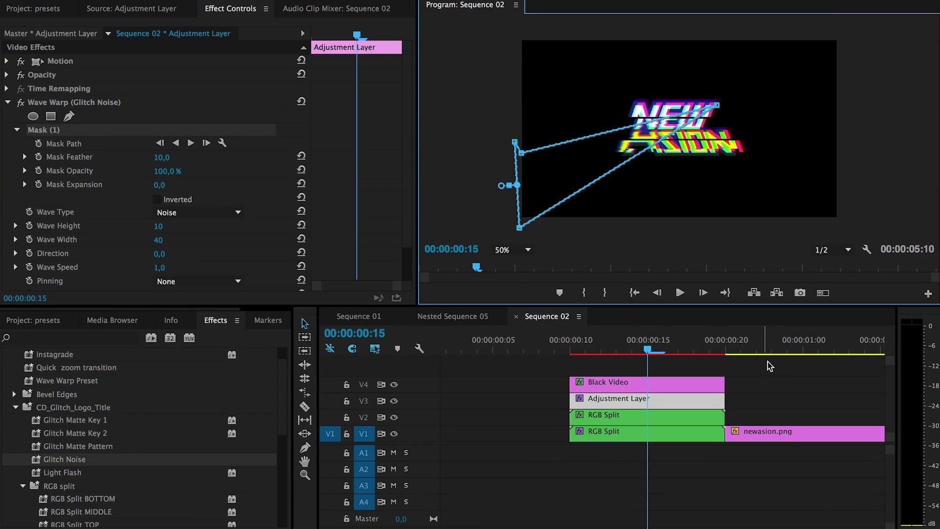
left_click(779, 369)
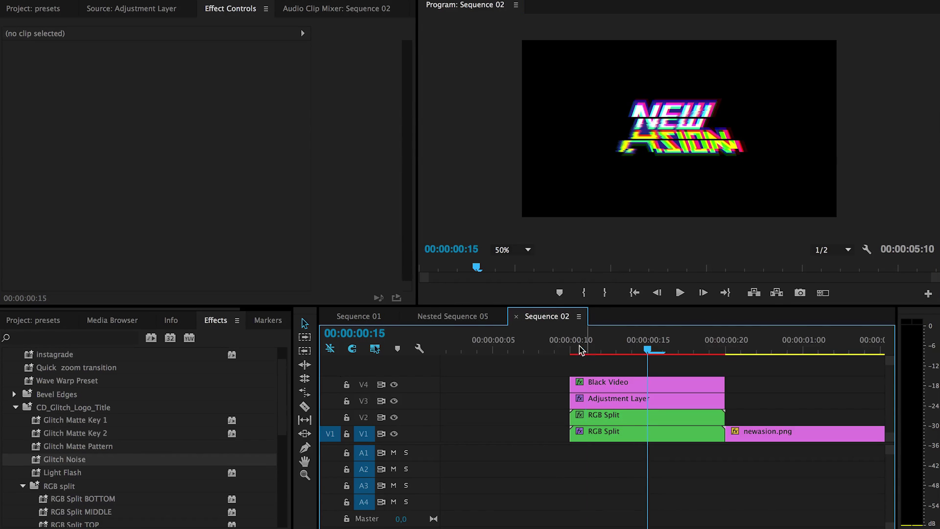
mouse_move(580, 351)
left_mouse_down()
mouse_move(750, 335)
mouse_move(563, 340)
mouse_move(724, 330)
mouse_move(560, 315)
left_mouse_up()
key("space")
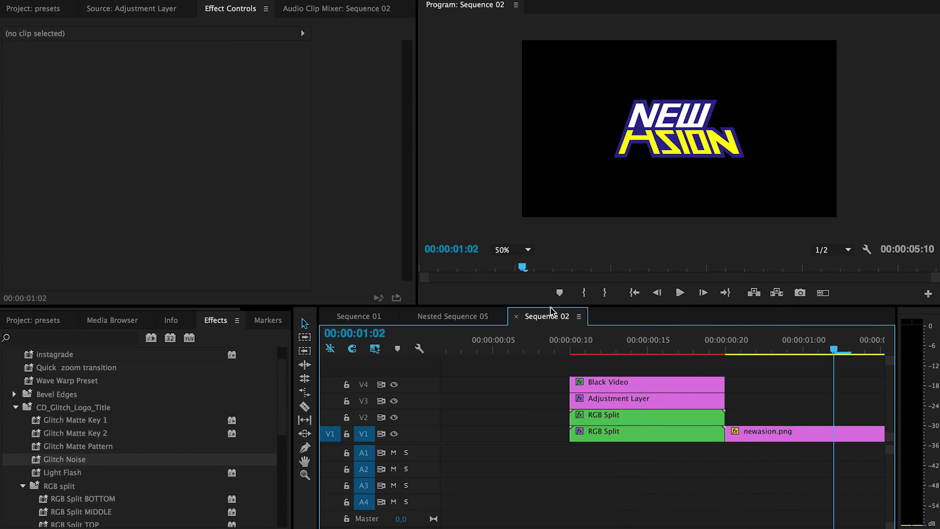
mouse_move(588, 345)
left_mouse_down()
mouse_move(713, 346)
mouse_move(554, 343)
mouse_move(646, 340)
left_mouse_up()
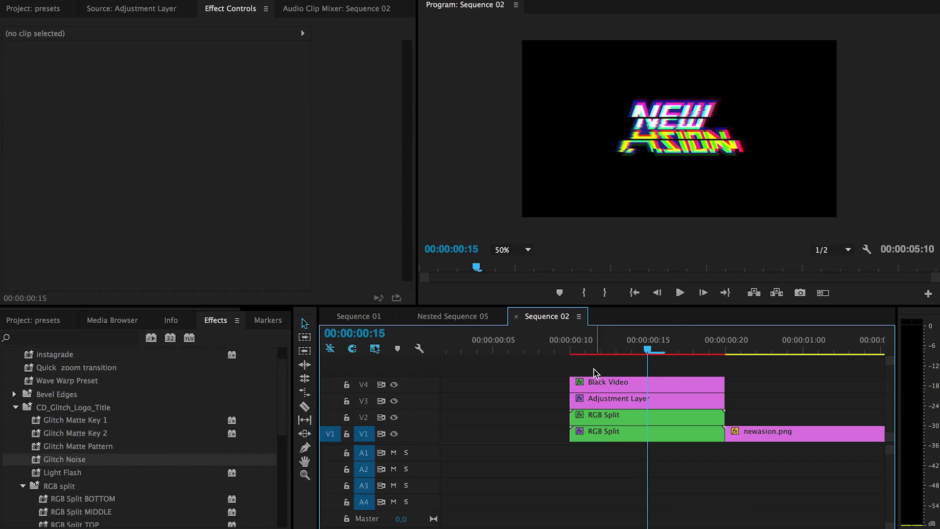
left_click_drag(595, 364, 637, 438)
Step: Nest the selected clips as 'Glitch Effect' and preview it up to the clean logo
right_click(637, 437)
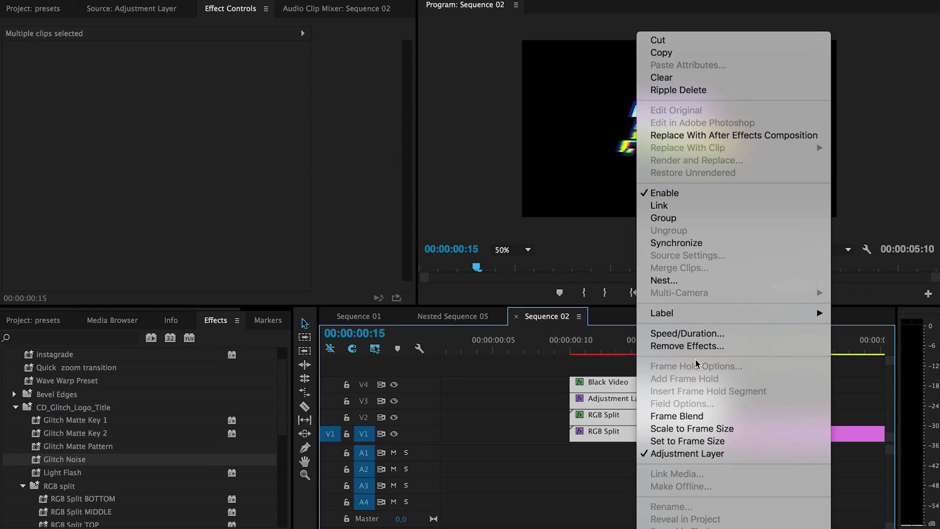
left_click(686, 281)
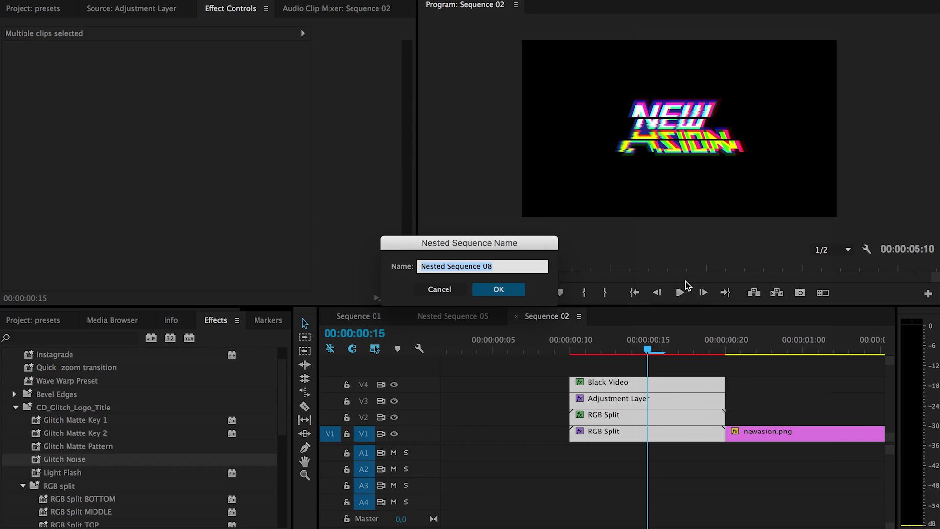
type("N")
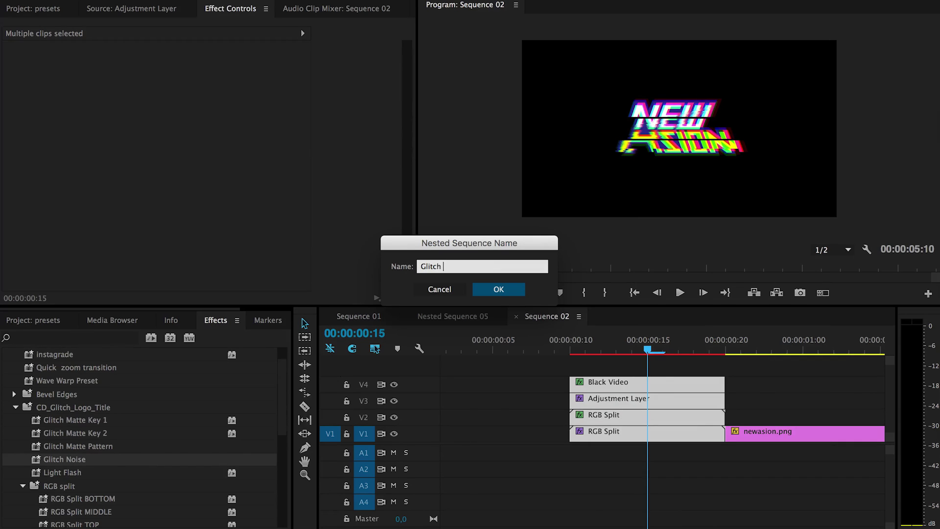
left_click(510, 292)
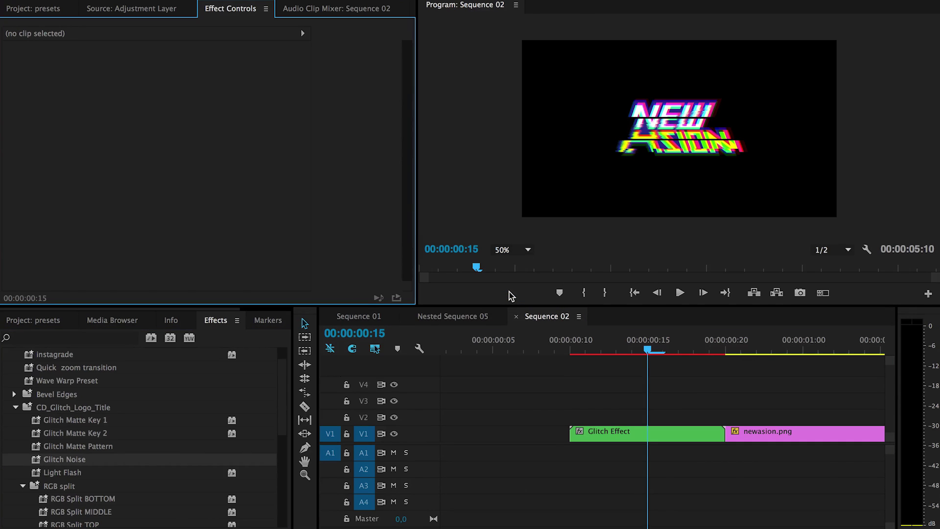
mouse_move(567, 340)
left_mouse_down()
mouse_move(735, 328)
mouse_move(542, 349)
mouse_move(732, 325)
left_mouse_up()
Step: Apply the CD_Glitch_Logo_Title Light Flash preset to Glitch Effect and play back the flash
key("Right")
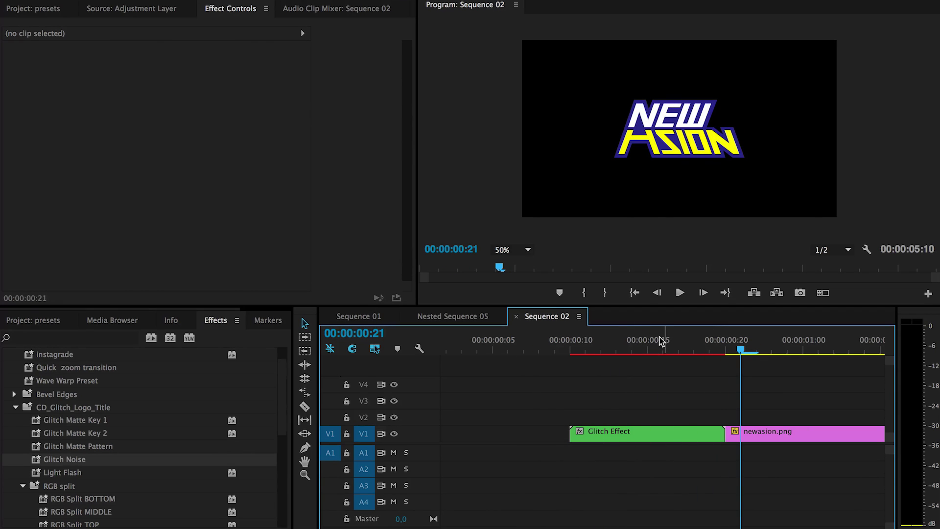
left_click_drag(661, 340, 627, 340)
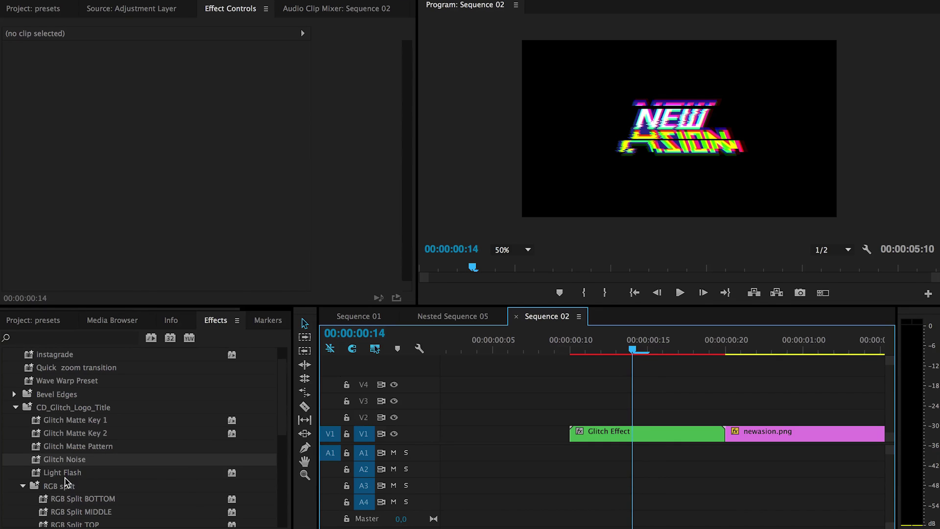
mouse_move(64, 476)
left_mouse_down()
mouse_move(603, 423)
mouse_move(608, 434)
left_mouse_up()
left_click_drag(588, 341, 723, 339)
left_click(469, 339)
key("space")
key("space")
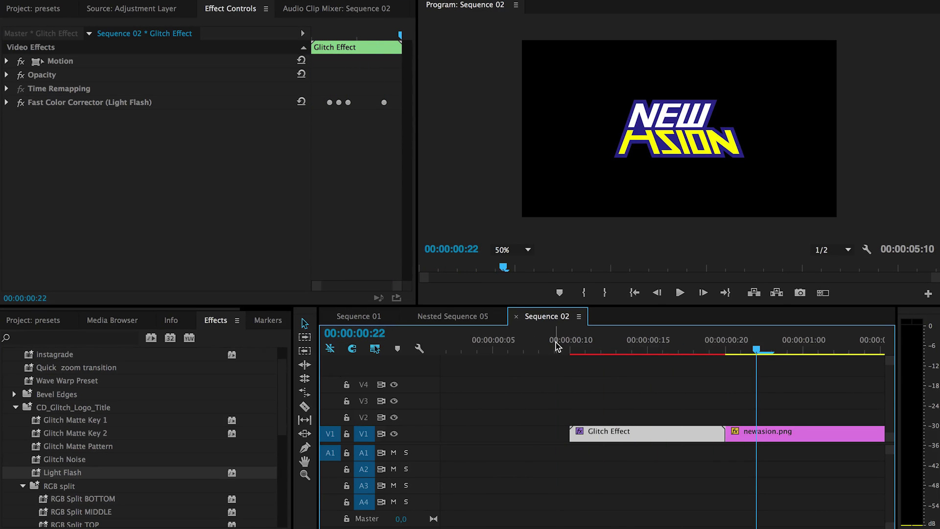
left_click_drag(573, 341, 741, 340)
left_click(572, 340)
mouse_move(571, 340)
left_mouse_down()
mouse_move(541, 340)
mouse_move(694, 340)
mouse_move(741, 329)
left_mouse_up()
key("space")
key("space")
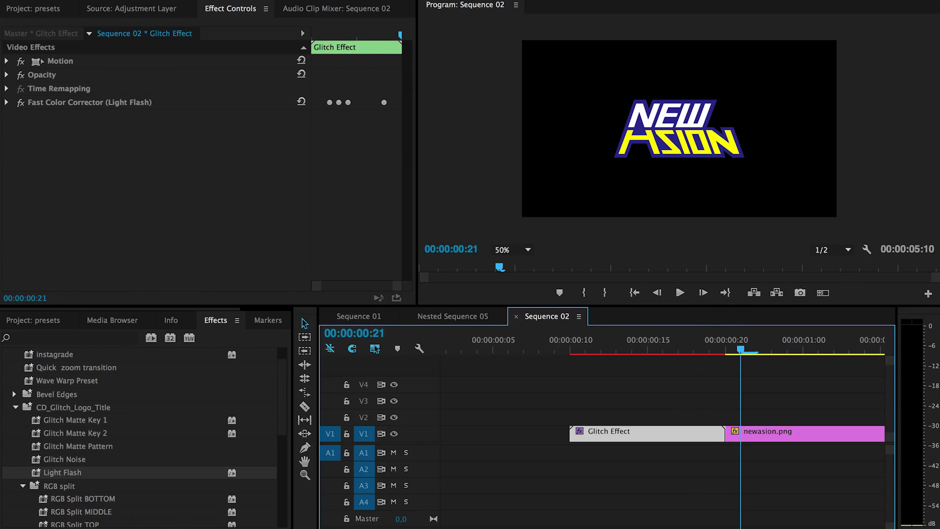
Step: Lift the Glitch Effect clip onto V2, trim its start, and preview the first two seconds
key("minus")
key("minus")
key("equal")
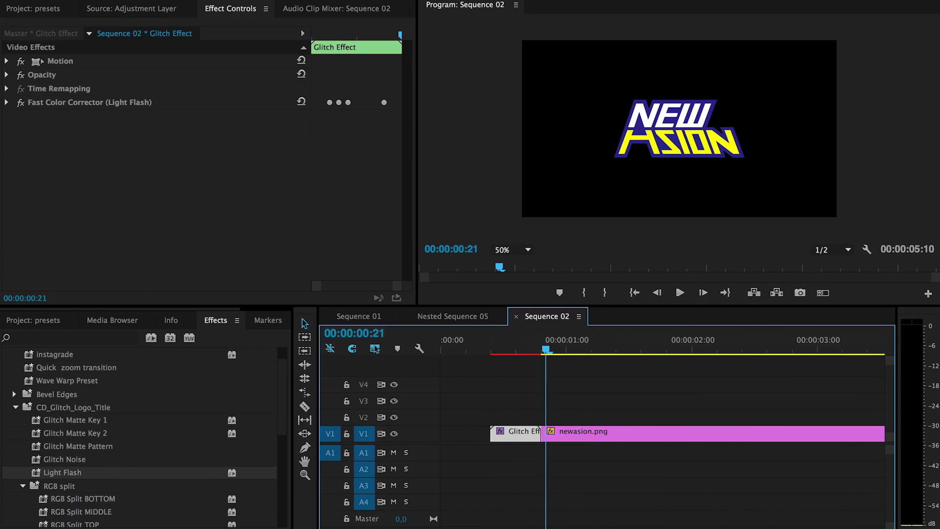
left_click_drag(543, 347, 507, 385)
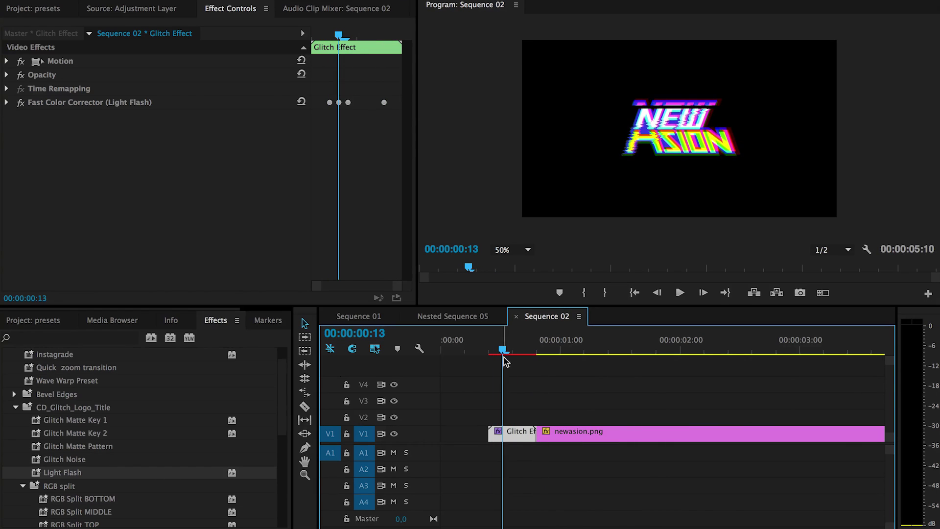
mouse_move(514, 432)
left_mouse_down()
mouse_move(573, 405)
mouse_move(574, 416)
left_mouse_up()
left_click_drag(504, 350, 560, 351)
left_click(578, 414)
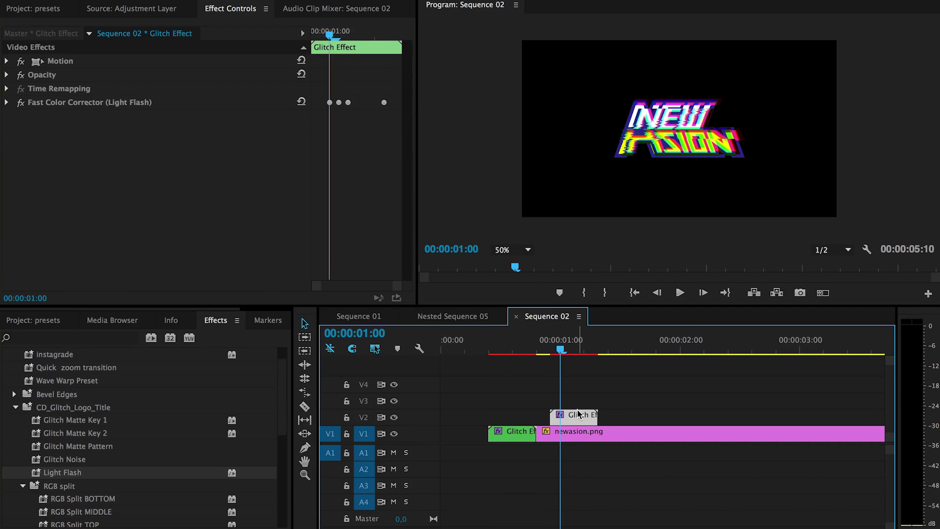
mouse_move(552, 415)
left_mouse_down()
mouse_move(599, 421)
mouse_move(595, 434)
left_mouse_up()
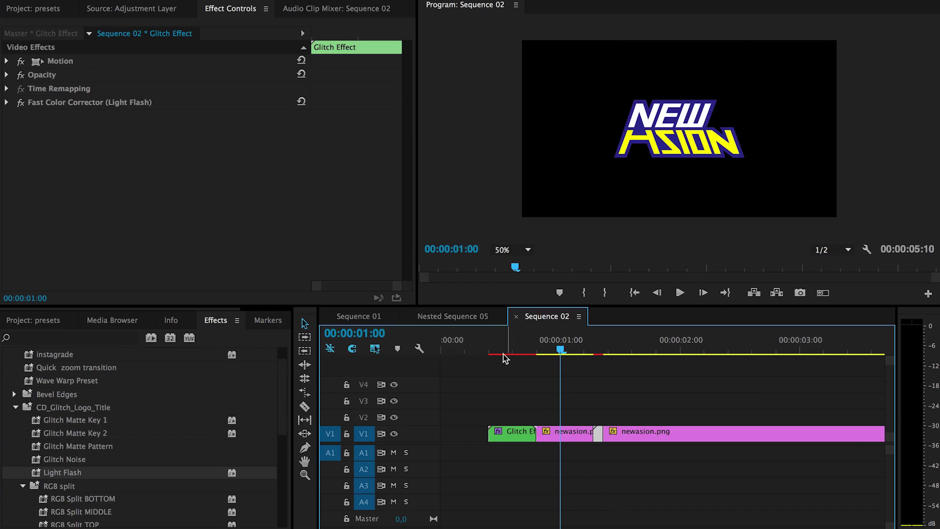
left_click_drag(489, 344, 601, 345)
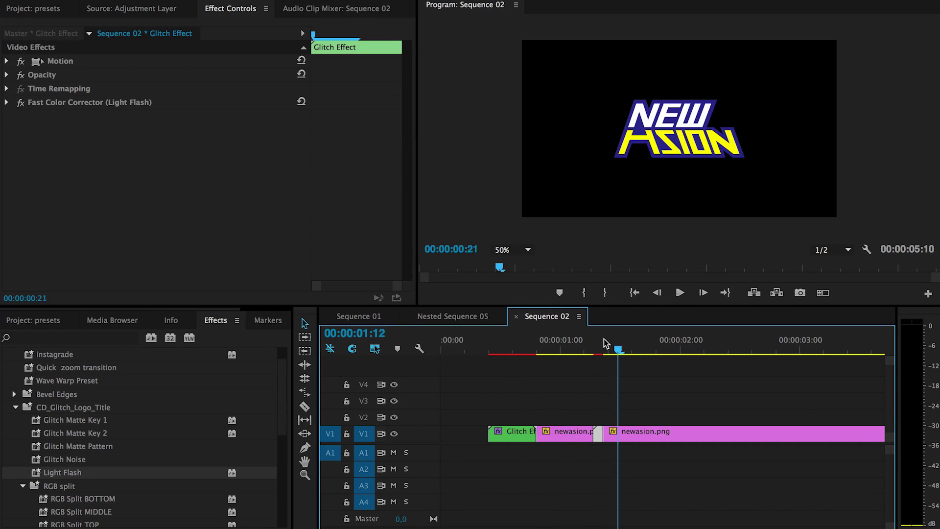
left_click_drag(601, 345, 638, 345)
left_click_drag(447, 342, 700, 342)
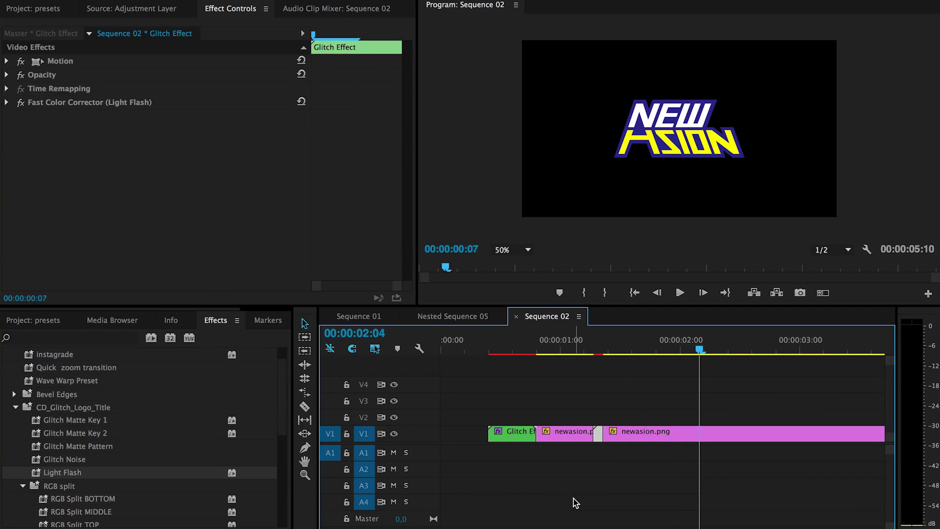
Step: Move the remaining V1 clips up to V2, preview the glitch, and deselect
key("minus")
key("minus")
key("equal")
key("equal")
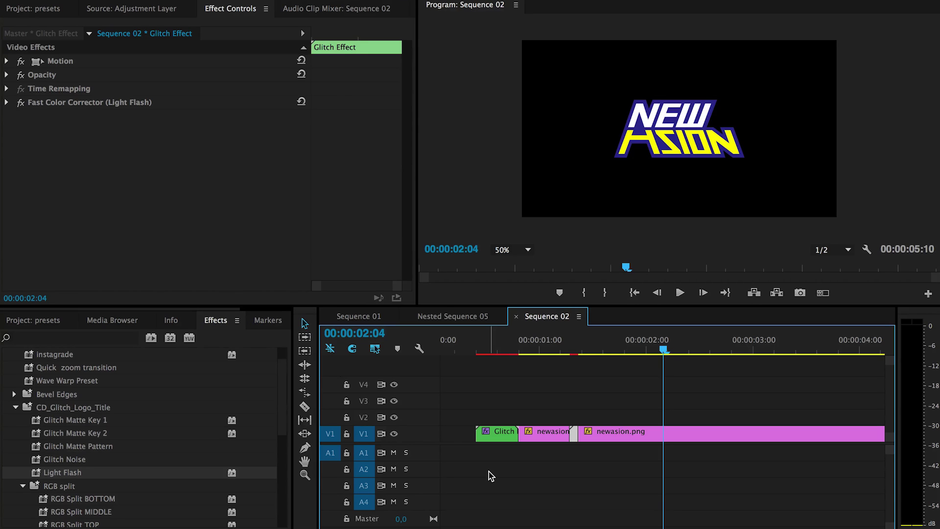
mouse_move(478, 345)
left_mouse_down()
mouse_move(521, 349)
mouse_move(505, 351)
left_mouse_up()
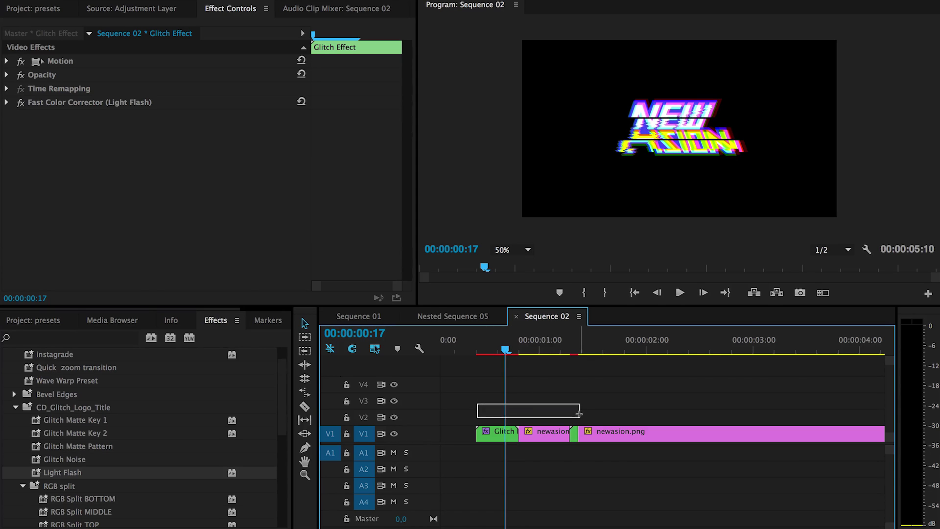
mouse_move(477, 411)
left_mouse_down()
mouse_move(609, 431)
mouse_move(604, 418)
left_mouse_up()
left_click(489, 351)
mouse_move(497, 351)
left_mouse_down()
mouse_move(563, 349)
mouse_move(521, 350)
left_mouse_up()
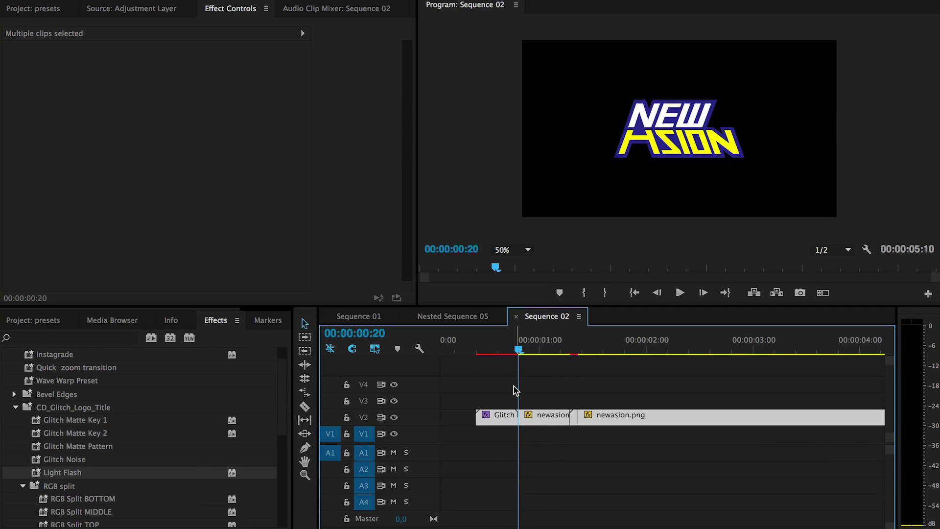
left_click(489, 349)
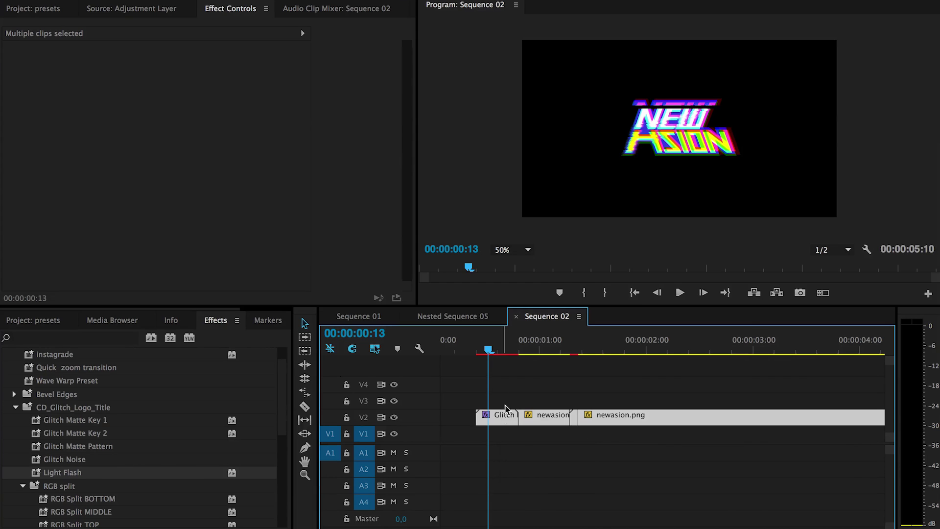
left_click(516, 397)
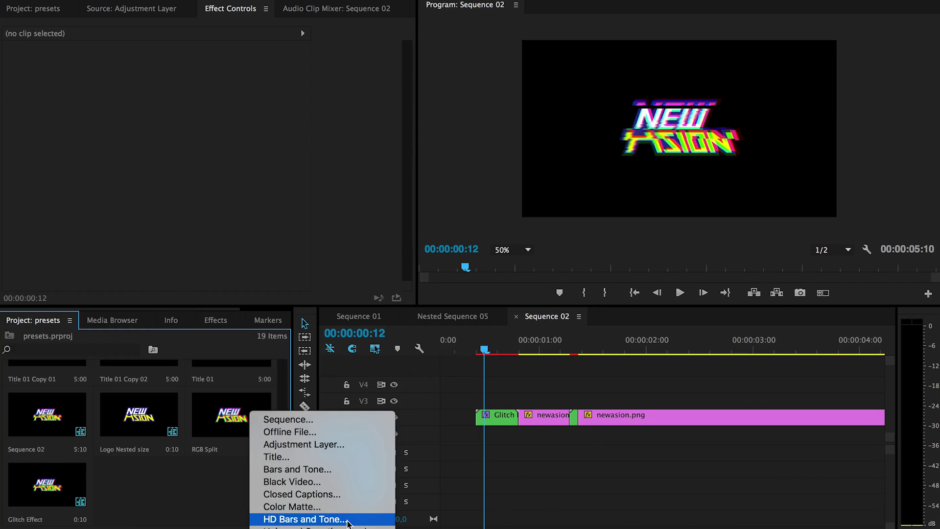
Step: Create an HD Bars and Tone item and place it on V1 under the logo
left_click(349, 520)
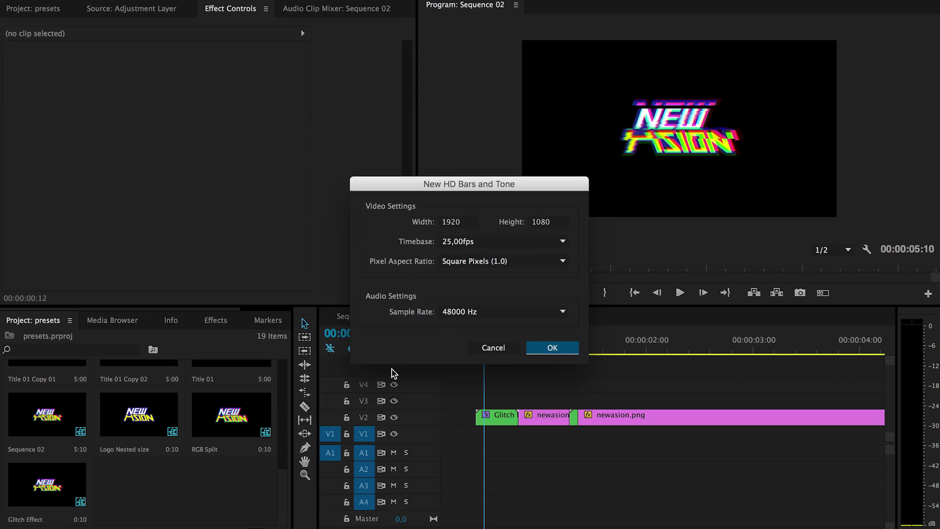
left_click(553, 348)
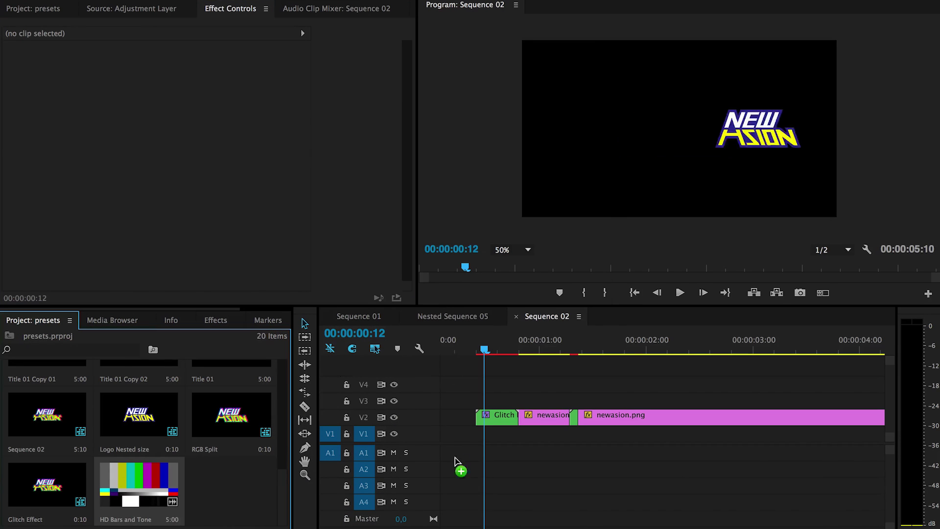
mouse_move(138, 485)
left_mouse_down()
mouse_move(474, 457)
mouse_move(463, 456)
left_mouse_up()
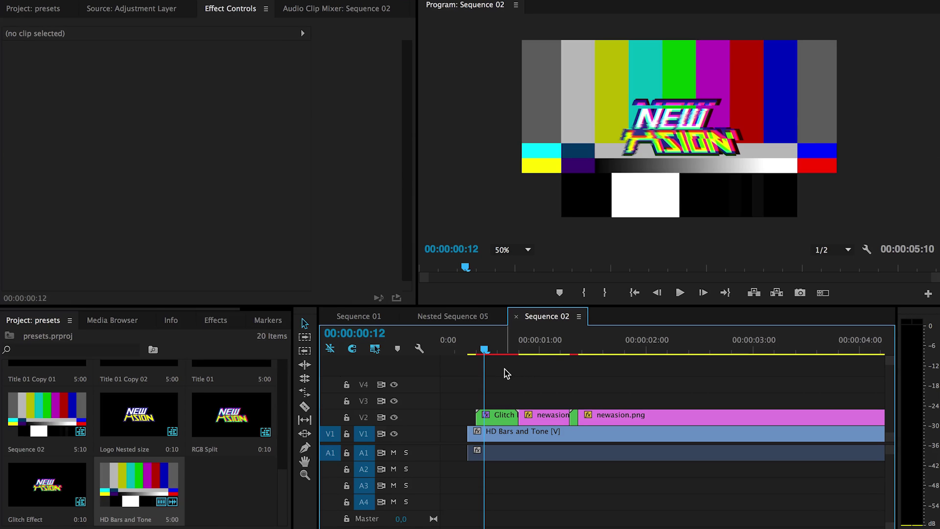
Step: Preview the glitching logo over the bars, then delete the HD Bars and Tone clip
left_click_drag(479, 351, 537, 352)
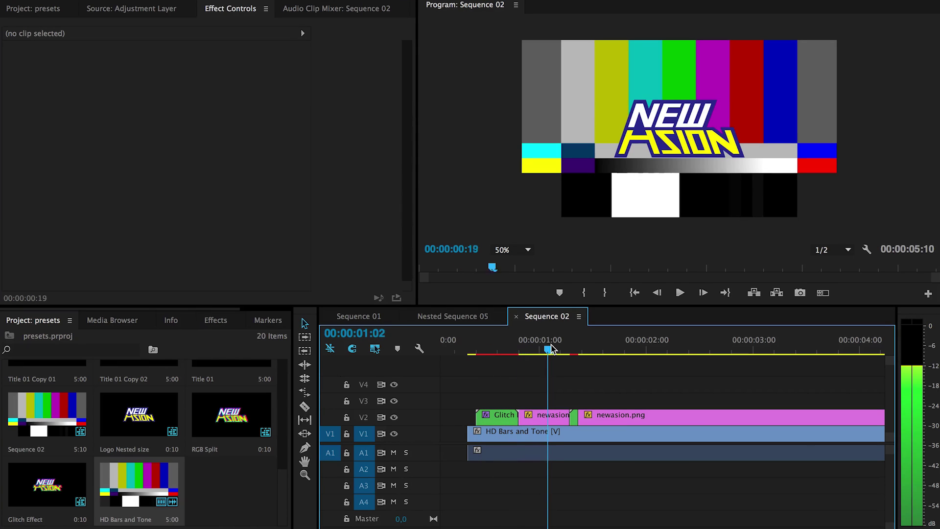
left_click_drag(537, 352, 544, 358)
left_click(526, 432)
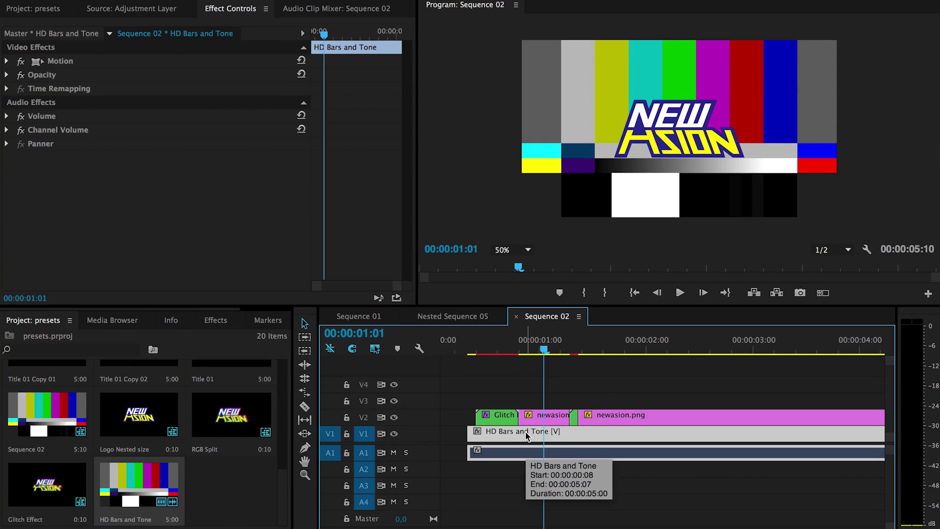
left_click_drag(545, 349, 507, 351)
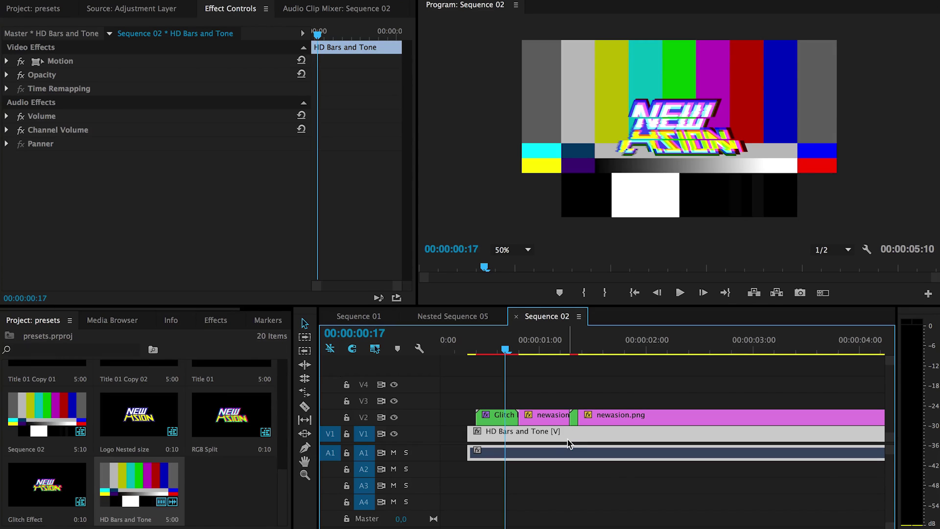
key("Delete")
Step: Review the Sequence 02 glitch over black, then open Sequence 01 near its start
left_click(475, 351)
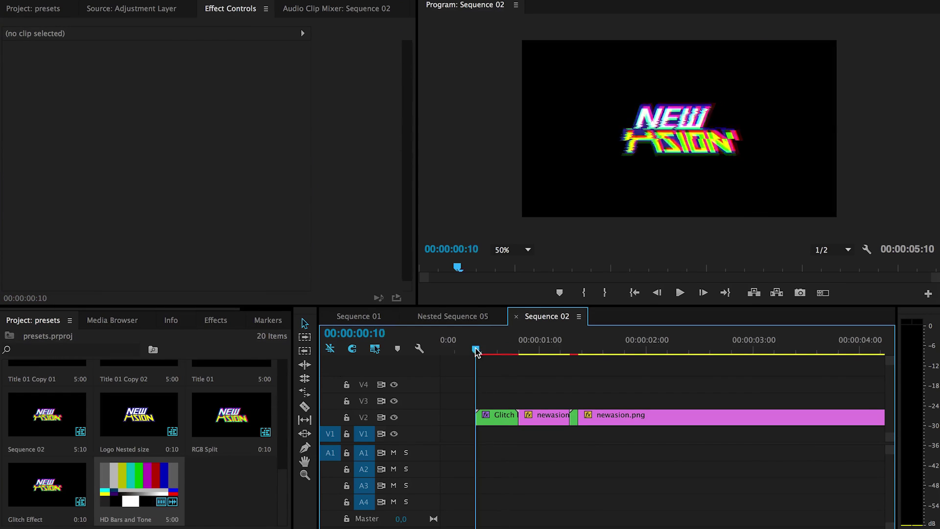
left_click_drag(476, 350, 511, 349)
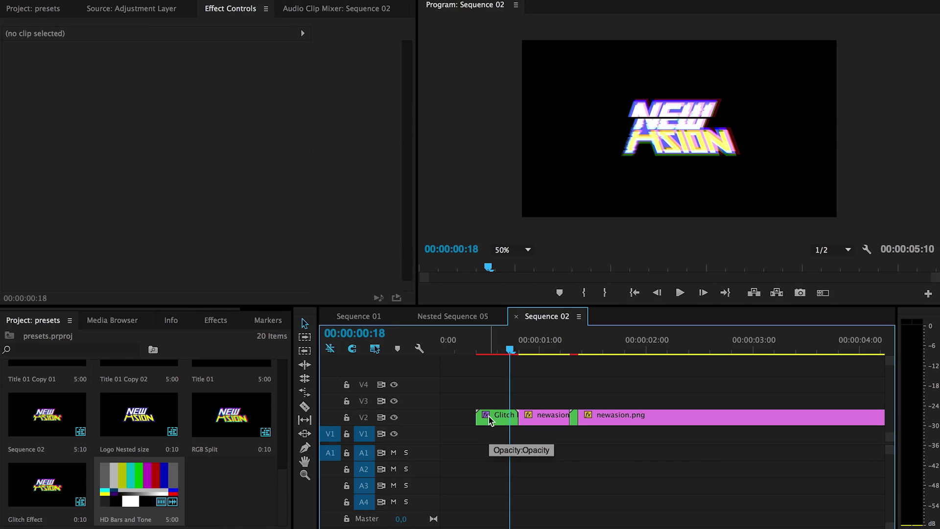
mouse_move(495, 340)
left_mouse_down()
mouse_move(458, 343)
mouse_move(592, 343)
left_mouse_up()
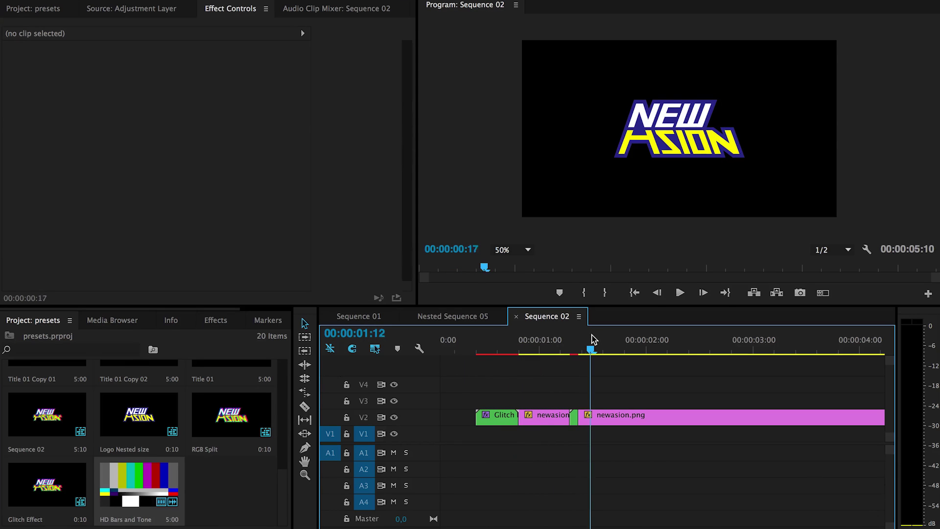
left_click(377, 316)
mouse_move(475, 346)
left_mouse_down()
mouse_move(443, 347)
mouse_move(452, 347)
left_mouse_up()
Step: Play the logo intro over the MVI_9537.MOV background in Sequence 01
key("space")
left_click(437, 343)
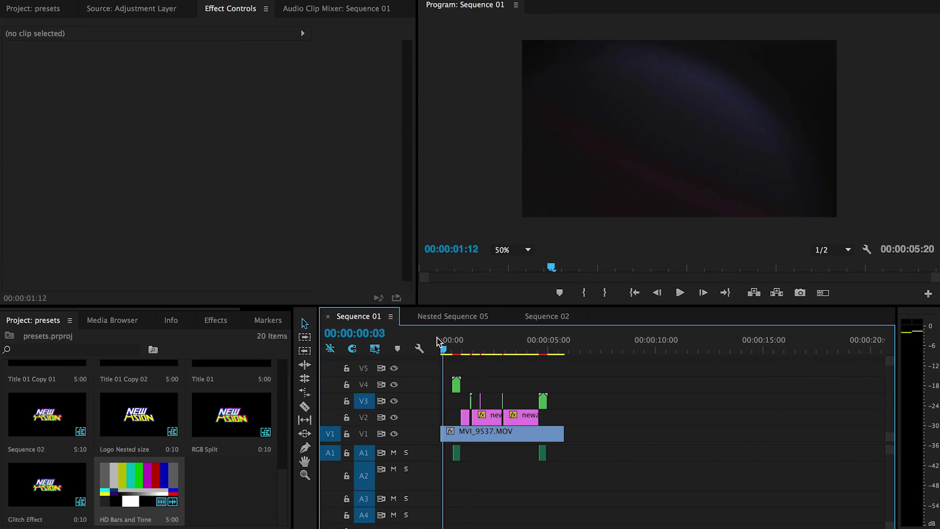
left_click(449, 346)
key("space")
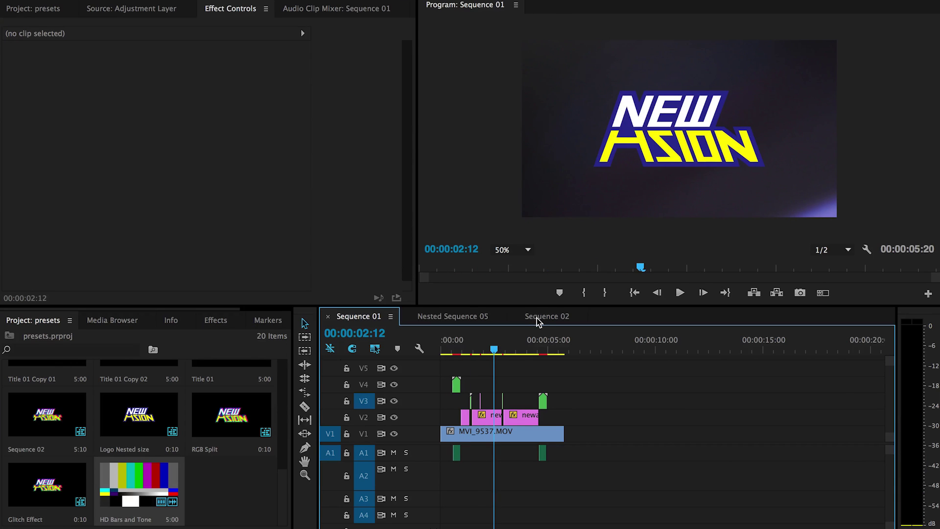
left_click(456, 344)
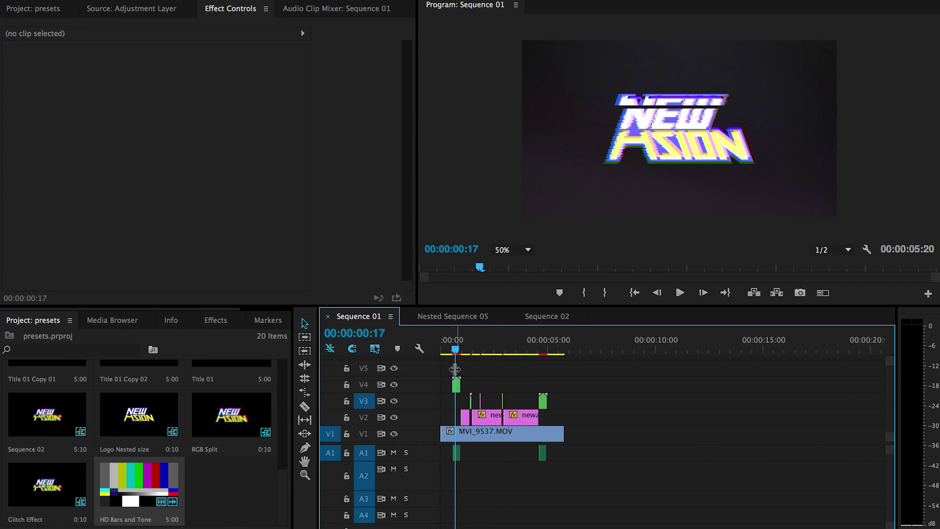
Step: Inspect Nested Sequence 05's layers, then return via Sequence 01 to Sequence 02's early frames
double_click(456, 384)
left_click(449, 344)
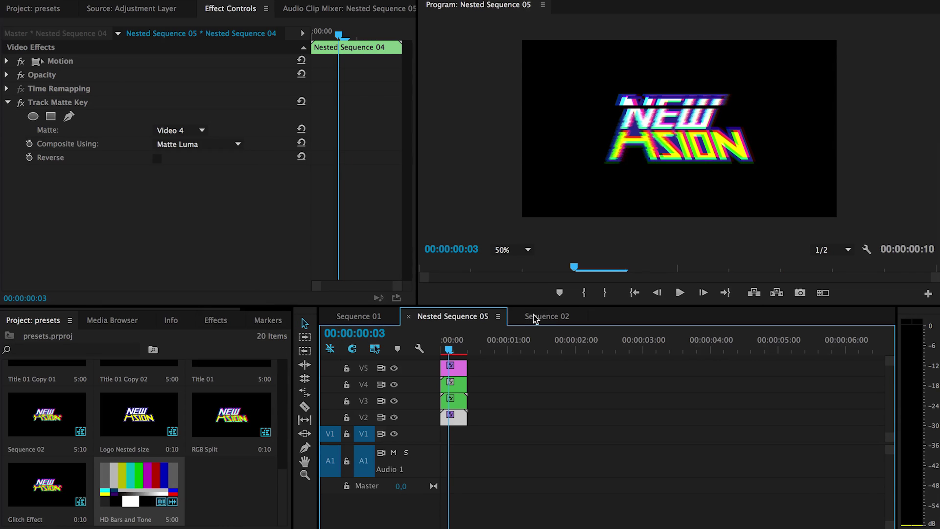
left_click(373, 316)
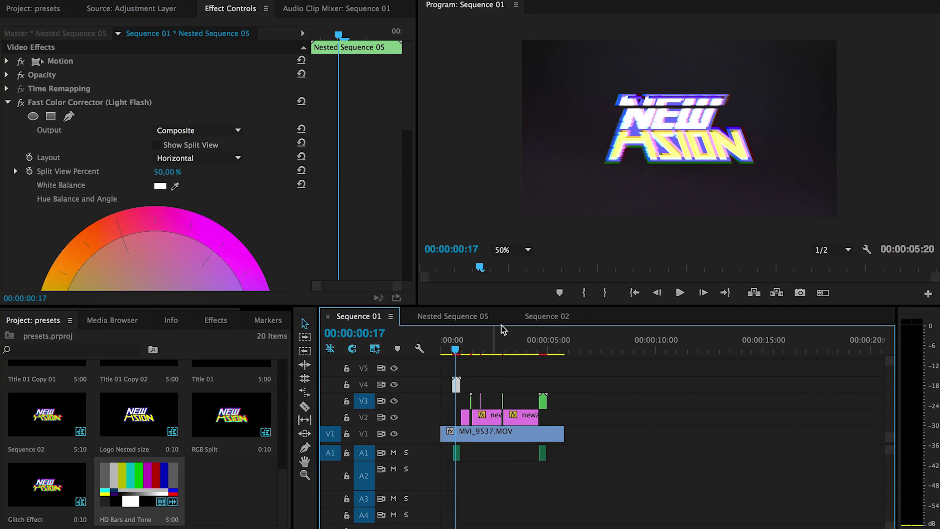
left_click(545, 317)
mouse_move(466, 341)
left_mouse_down()
mouse_move(592, 339)
mouse_move(492, 345)
mouse_move(502, 343)
left_mouse_up()
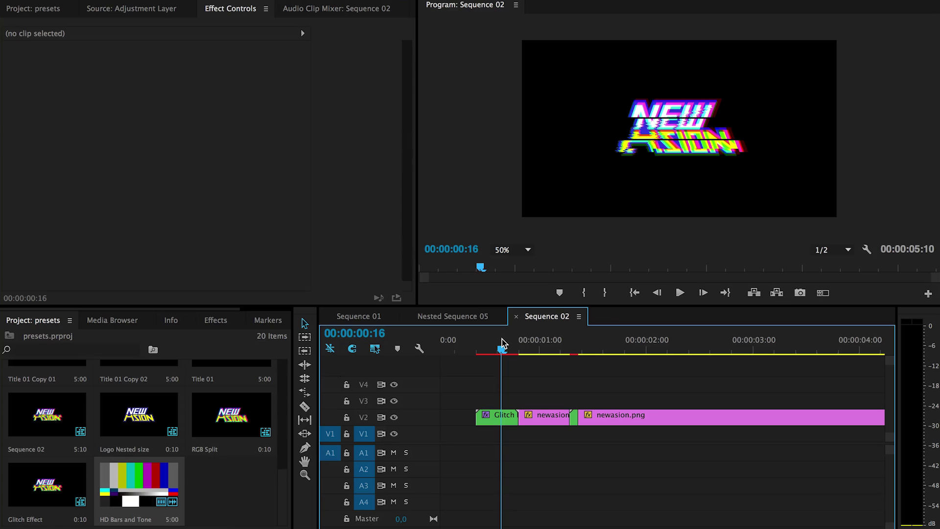
left_click_drag(502, 343, 529, 347)
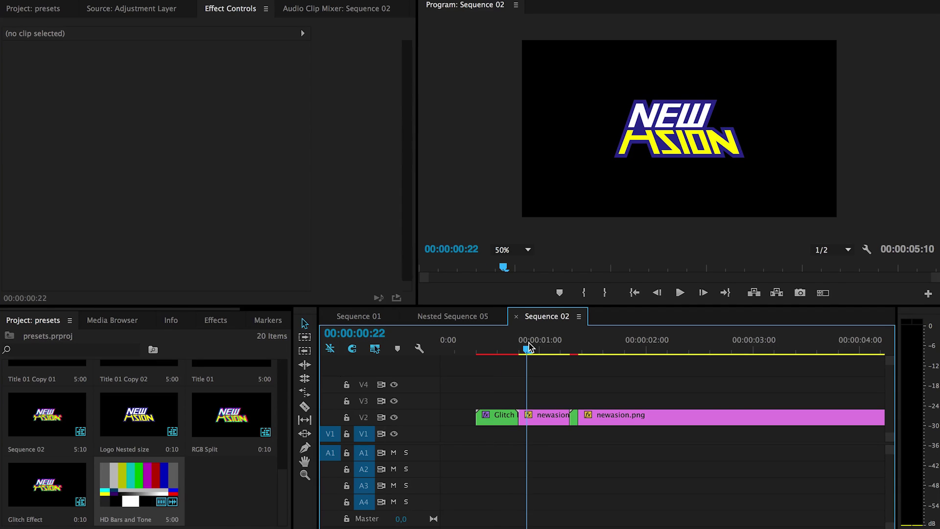